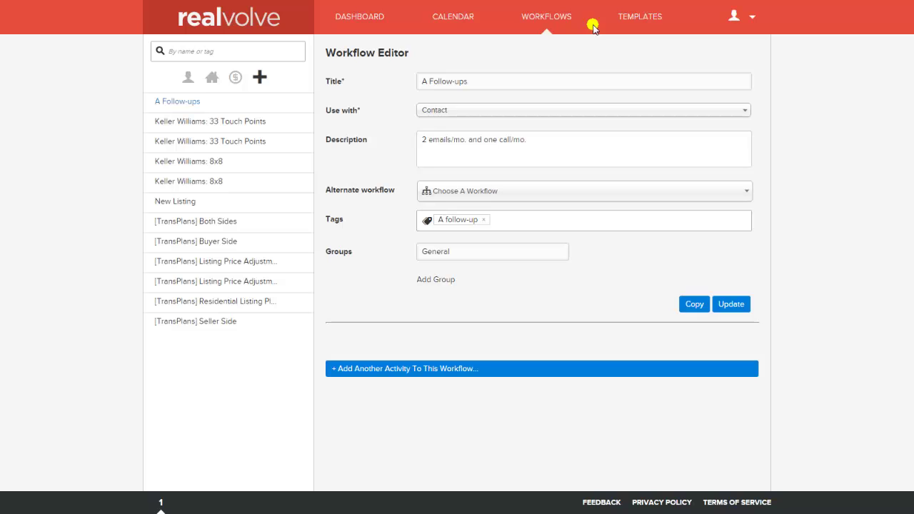
Step: Open the Keller Williams: 33 Touch Points workflow and browse its 33 weekly activities
left_click(203, 146)
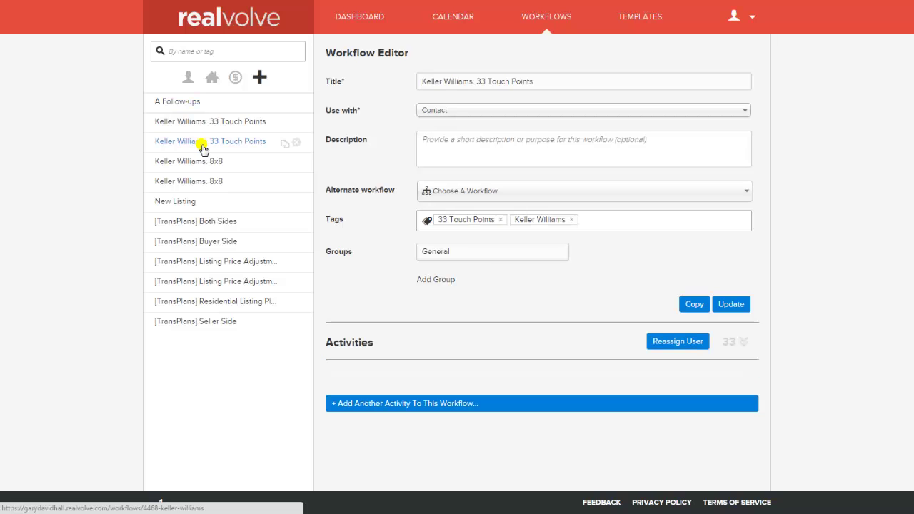
left_click(742, 344)
scroll(650, 379, "down", 5)
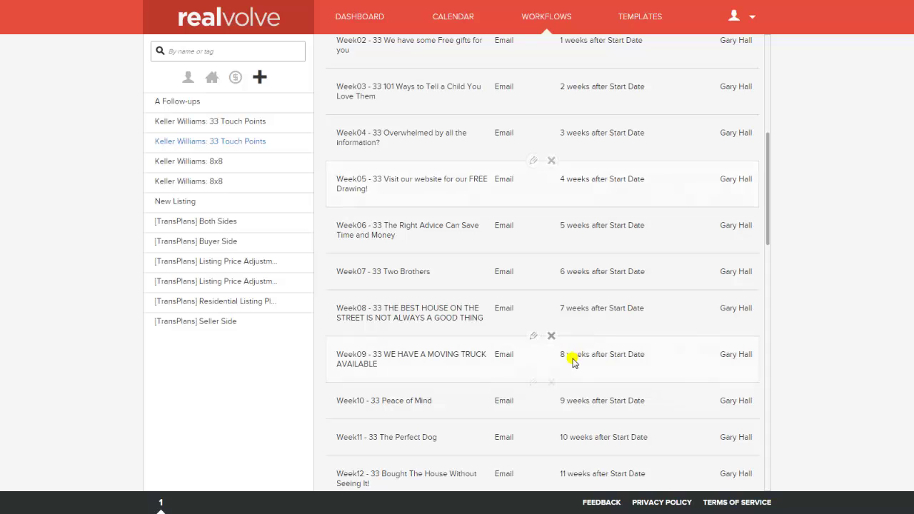
scroll(573, 363, "down", 5)
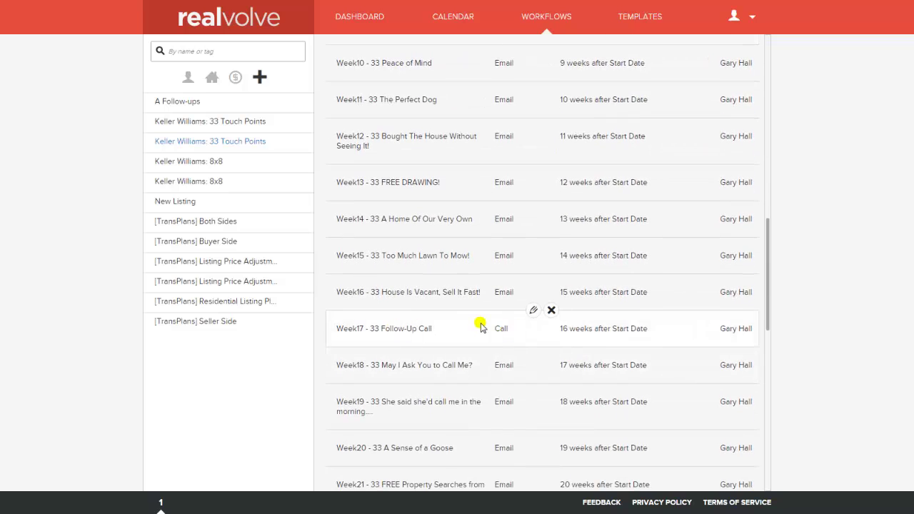
scroll(614, 309, "up", 4)
scroll(616, 308, "up", 6)
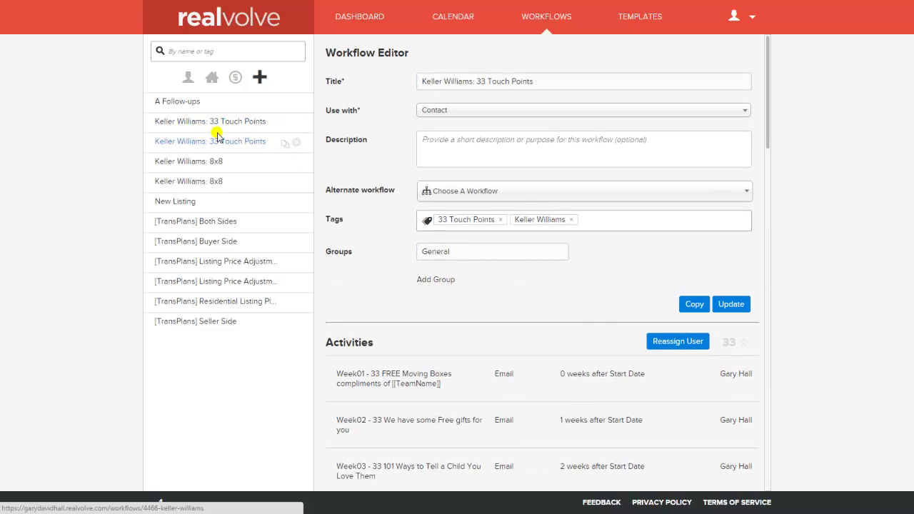
left_click(562, 218)
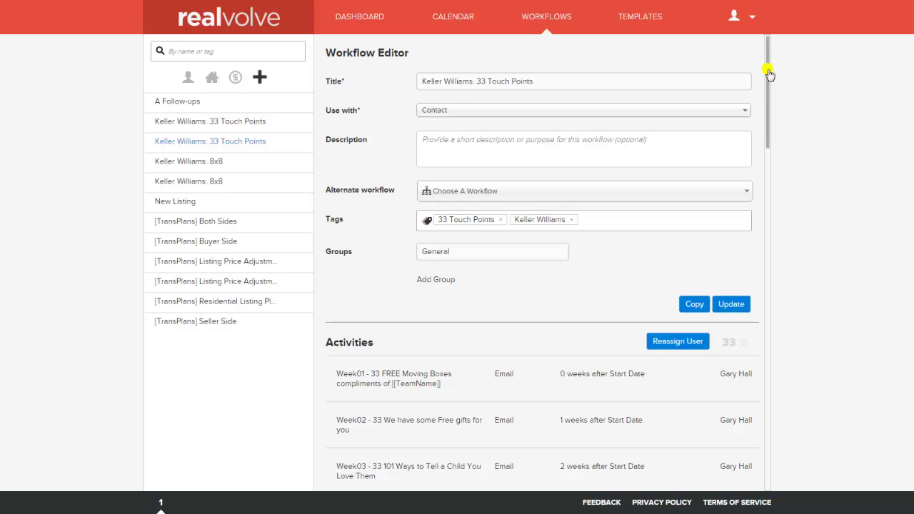
left_click_drag(768, 74, 763, 146)
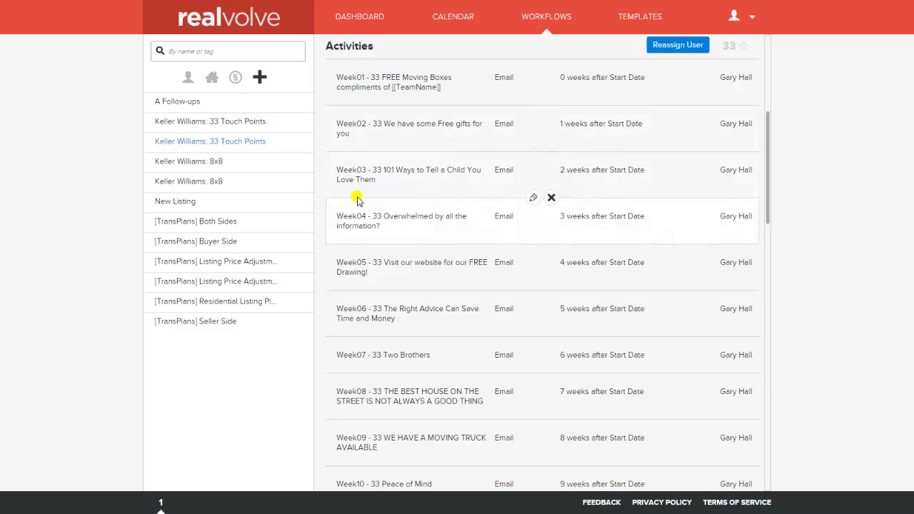
left_click_drag(768, 135, 767, 276)
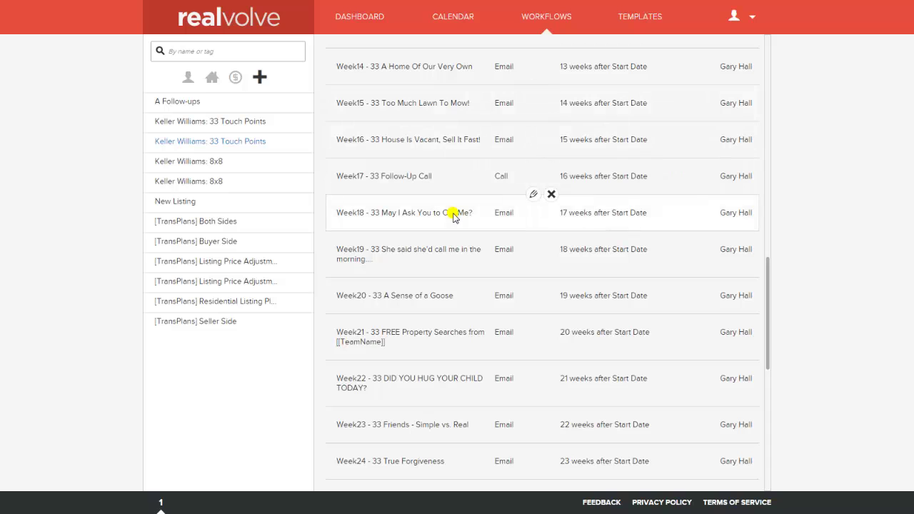
scroll(550, 171, "down", 1)
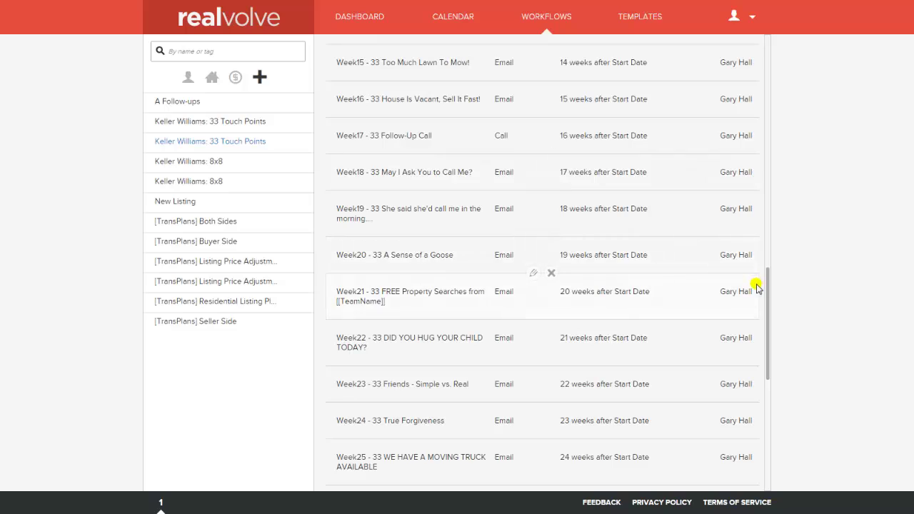
left_click_drag(768, 309, 765, 66)
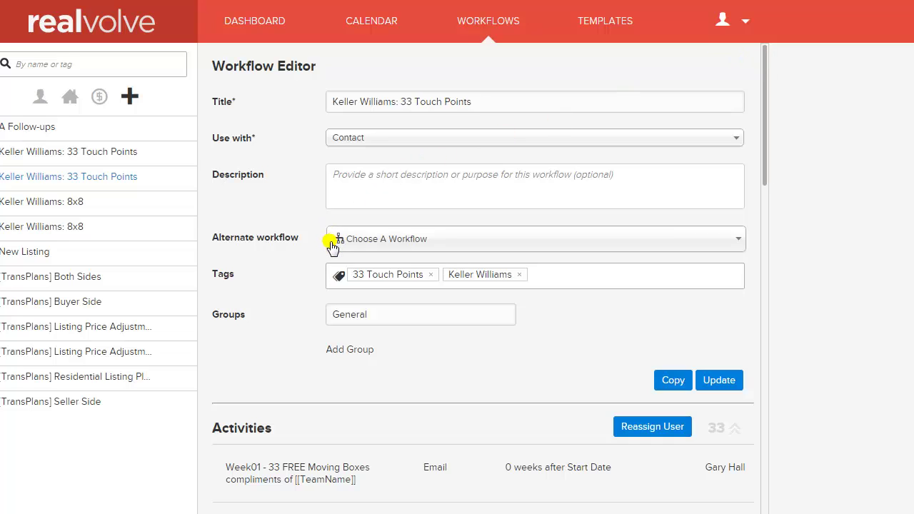
Step: From the dashboard, search contacts by the demo contact's name and open their record
left_click(249, 21)
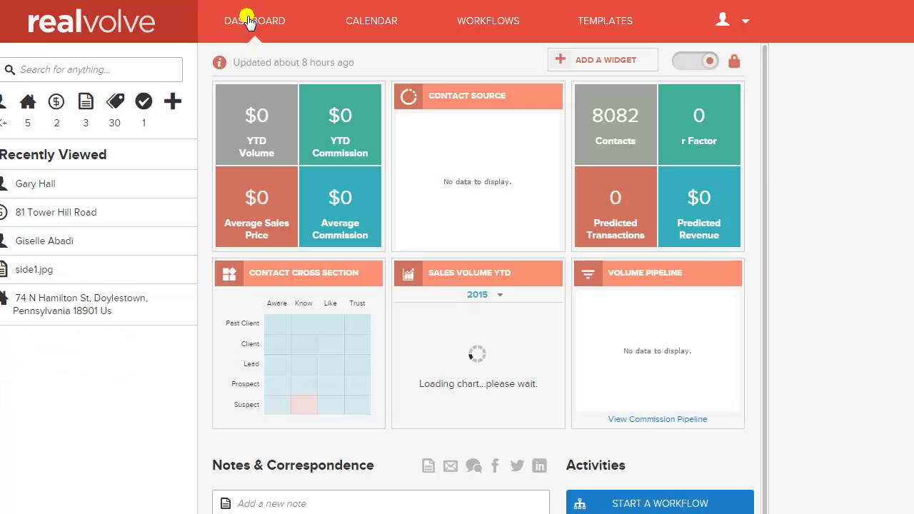
left_click(28, 71)
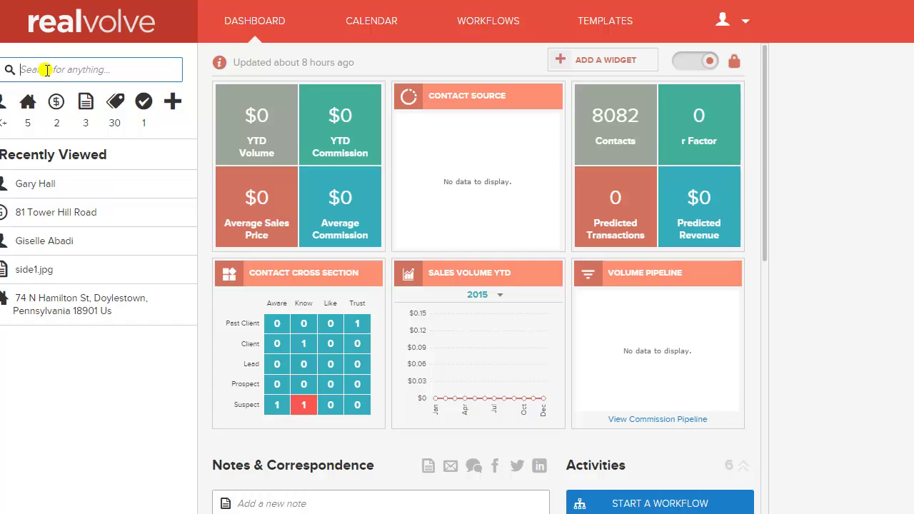
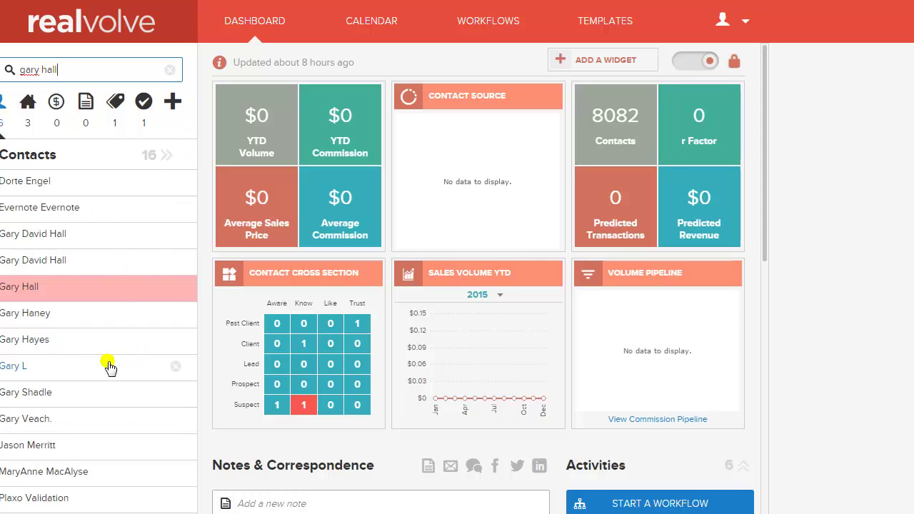
left_click(123, 298)
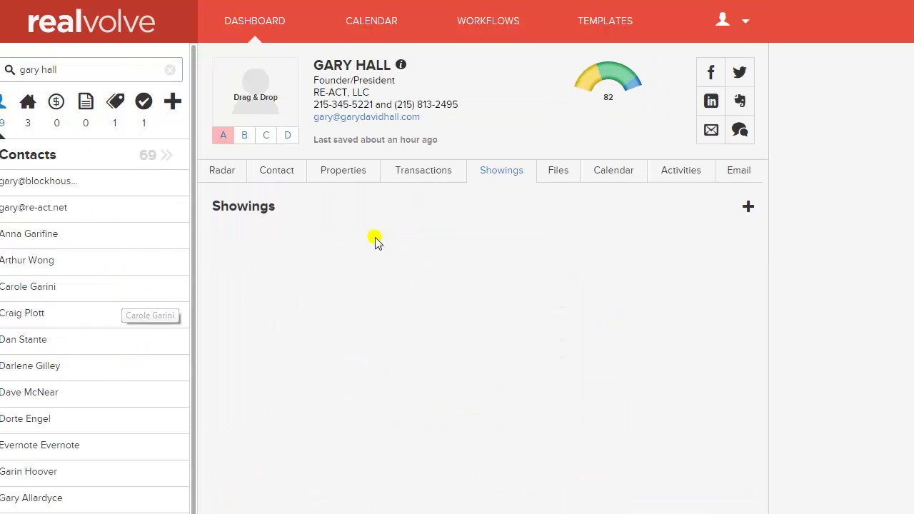
Step: On the contact's Radar tab, start a workflow and pick 'Keller Williams: 33 Touch Points'
left_click(224, 176)
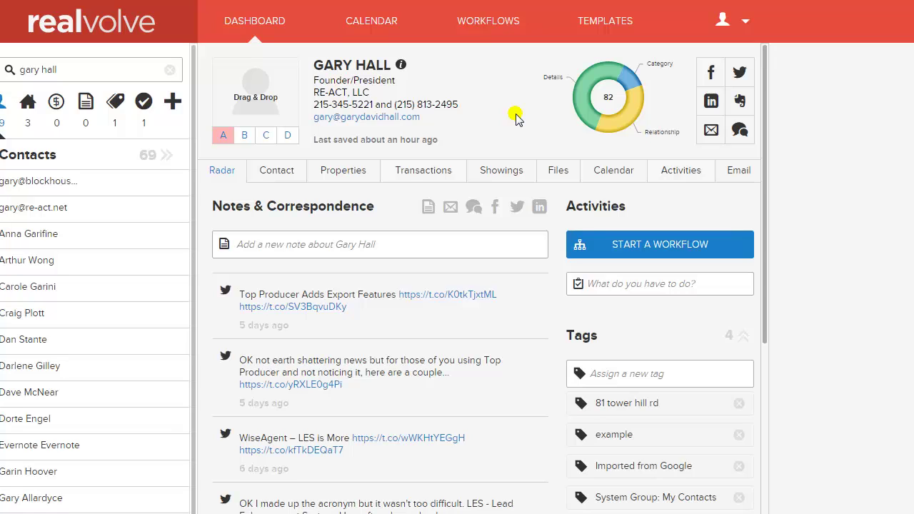
left_click(644, 253)
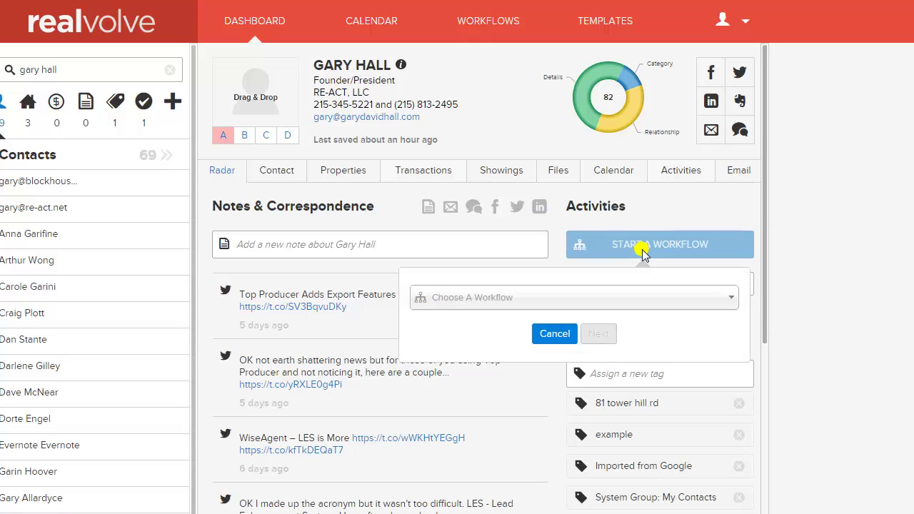
left_click(628, 299)
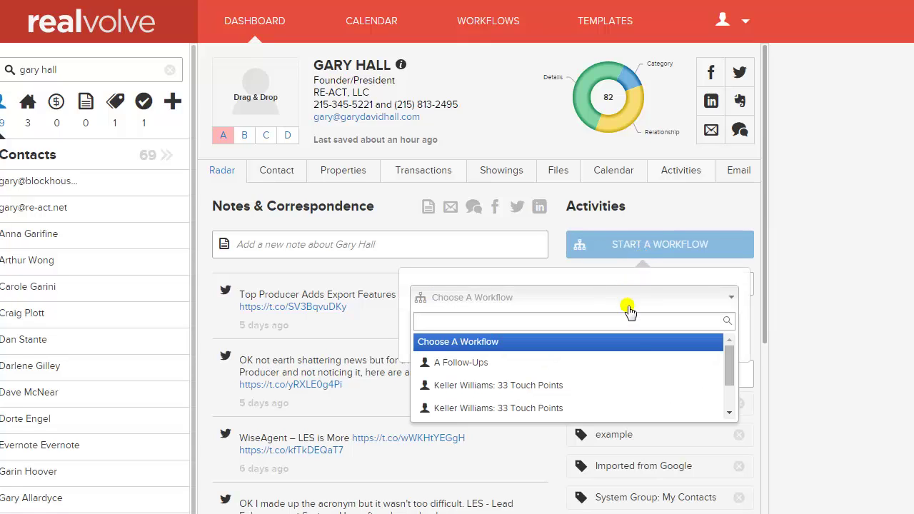
left_click(579, 389)
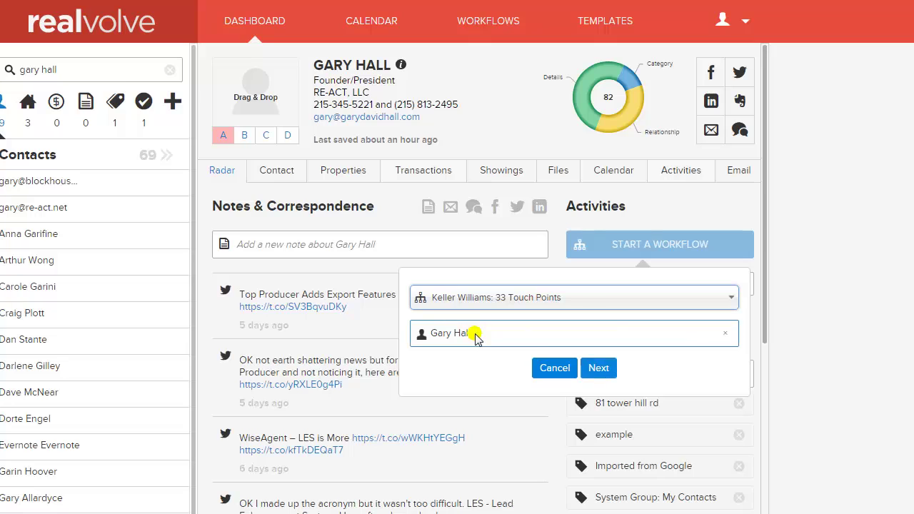
Step: Start the workflow and review the Keep? checkboxes in the activity checklist
left_click(604, 368)
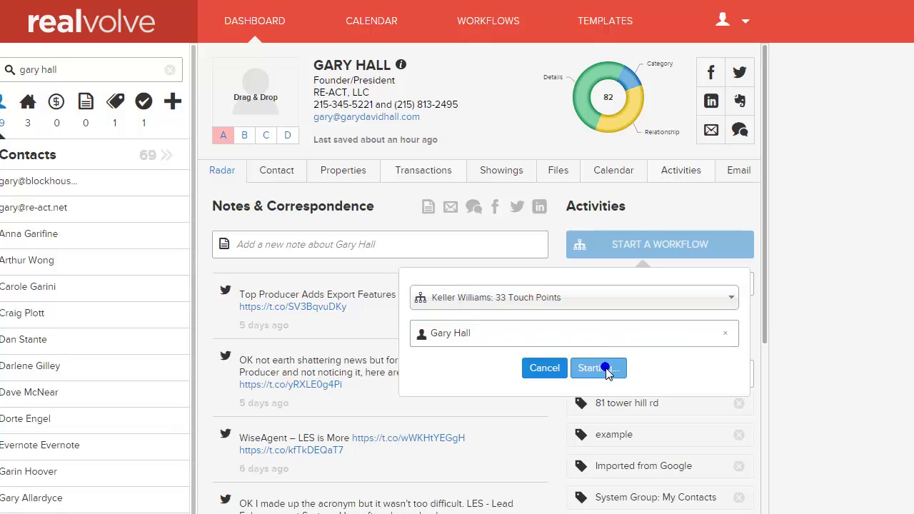
left_click(604, 370)
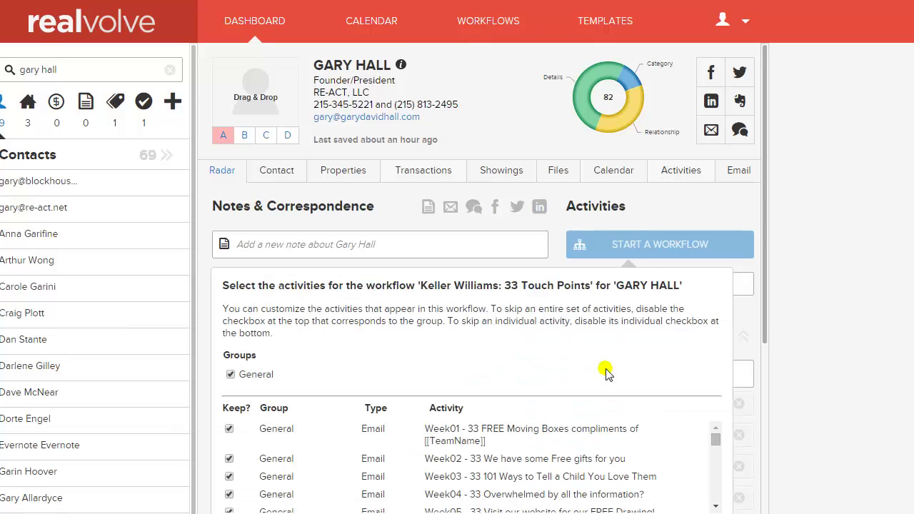
scroll(605, 370, "down", 1)
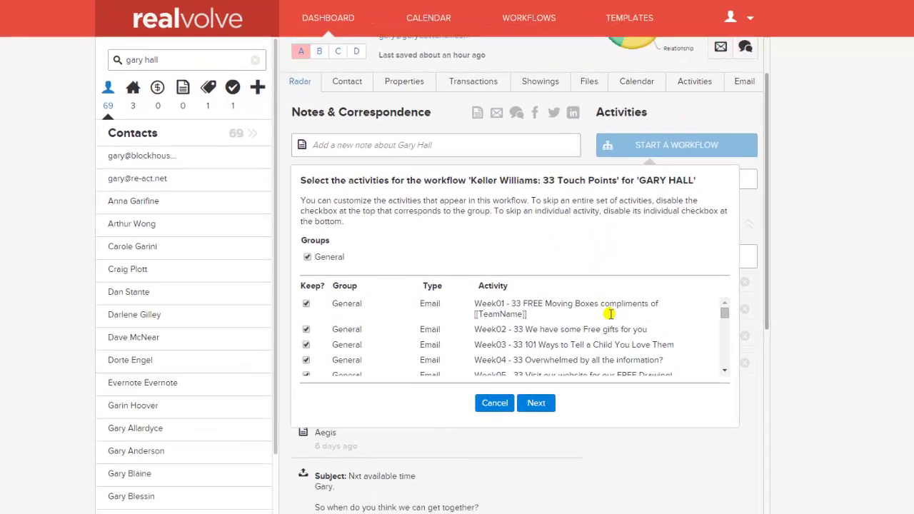
scroll(611, 315, "down", 1)
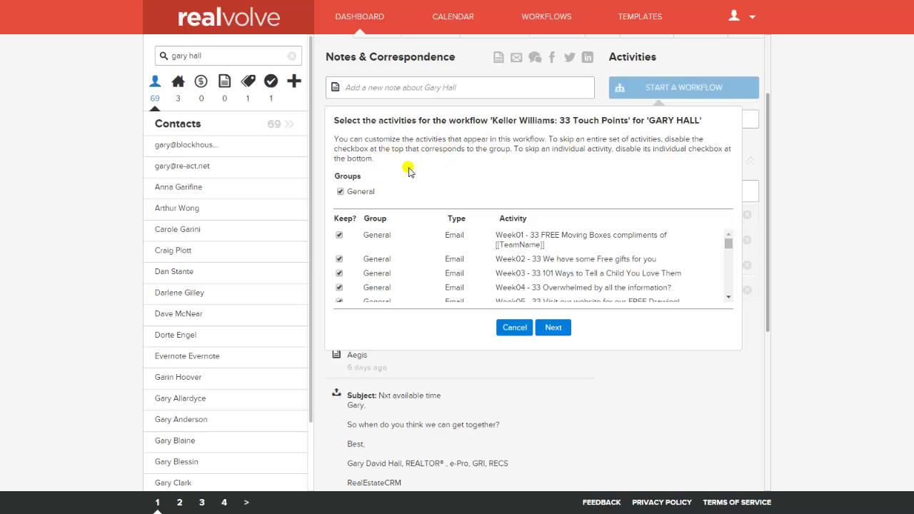
left_click_drag(728, 244, 581, 306)
Step: Review the scheduled weekly dates starting Nov 10, 2015 and confirm them with Done
left_click(555, 328)
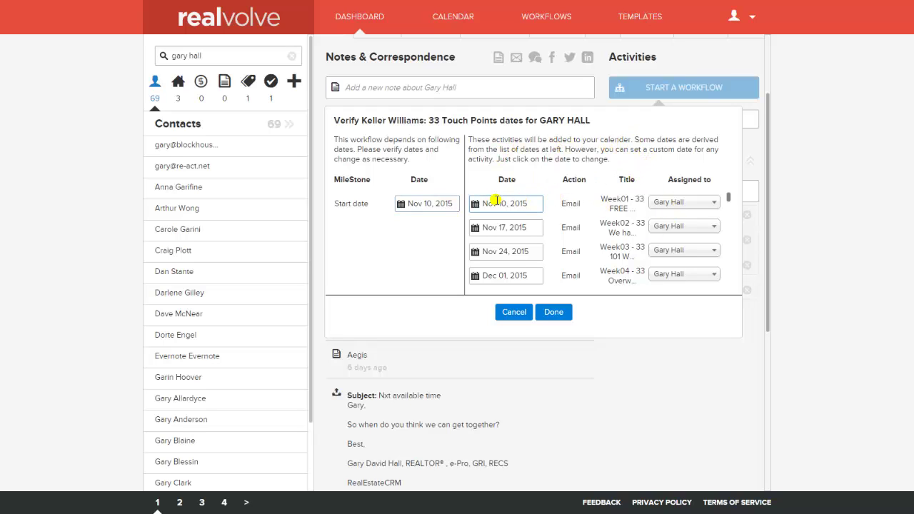
left_click_drag(727, 198, 732, 246)
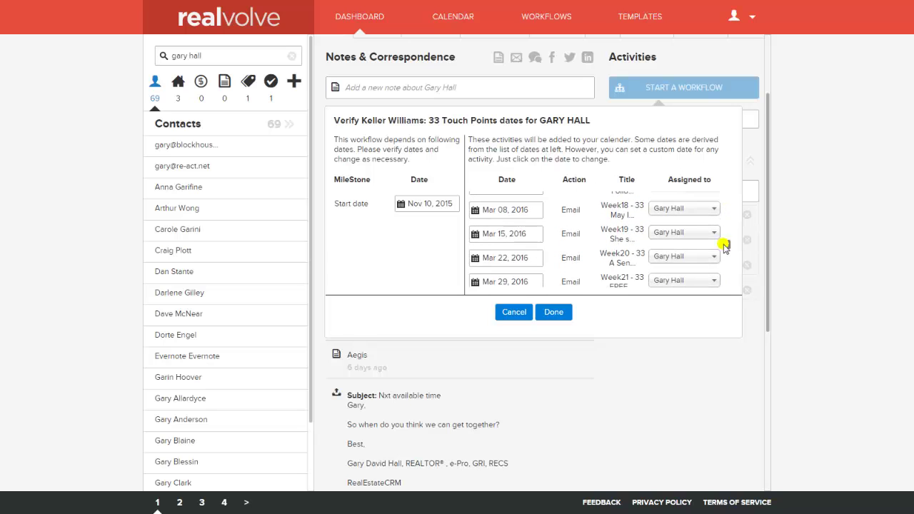
left_click(499, 217)
scroll(729, 248, "down", 1)
left_click_drag(729, 249, 702, 285)
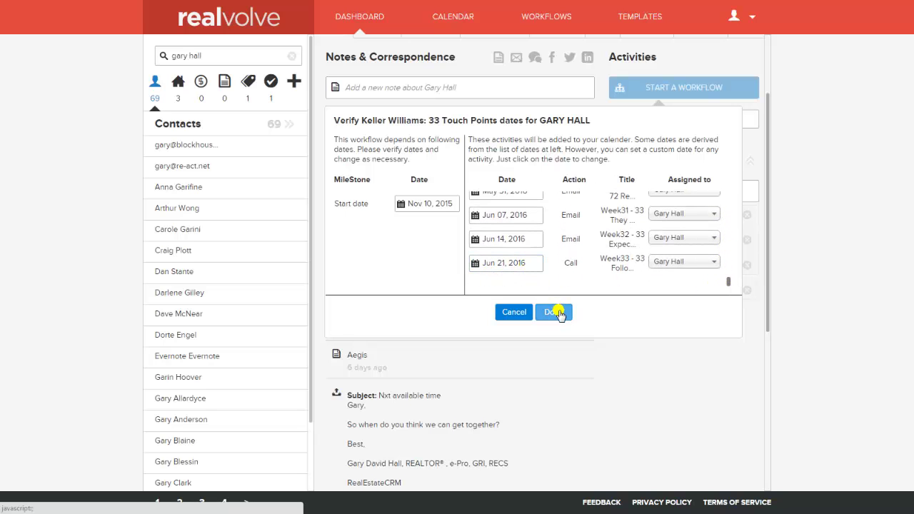
left_click(557, 311)
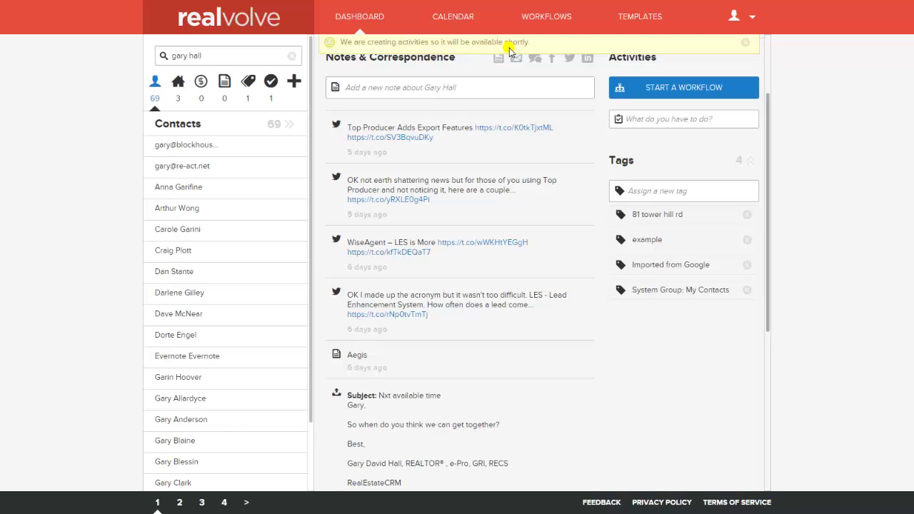
Step: Show the contact's Activities and browse the WEEK tasks starting with WEEK01 on Nov 10, 2015
scroll(573, 257, "up", 3)
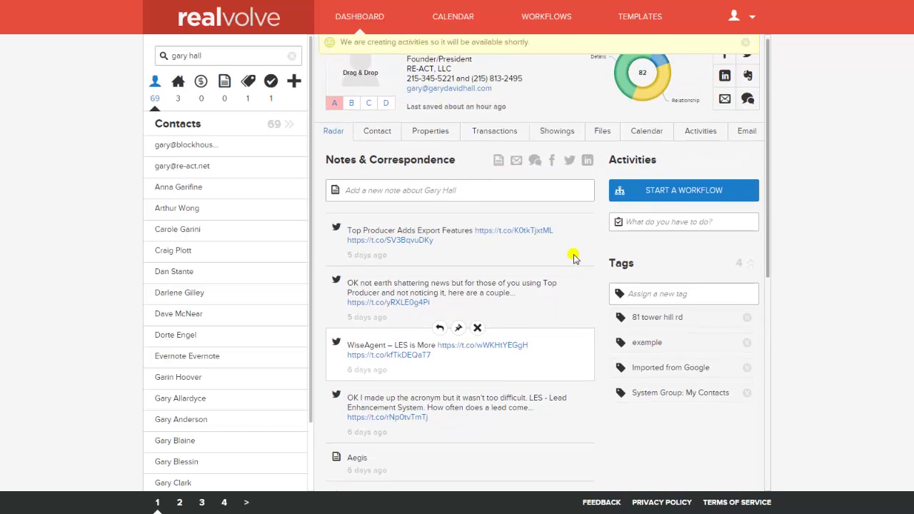
left_click(701, 137)
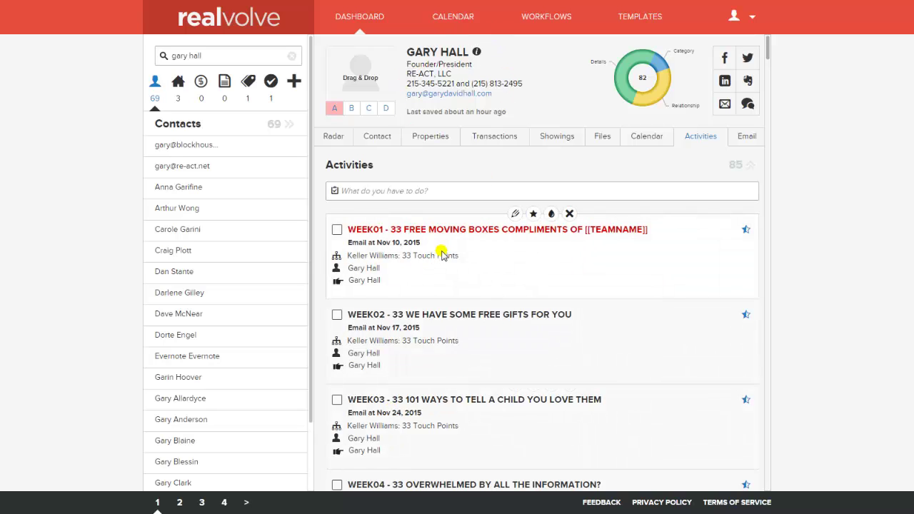
scroll(442, 254, "down", 9)
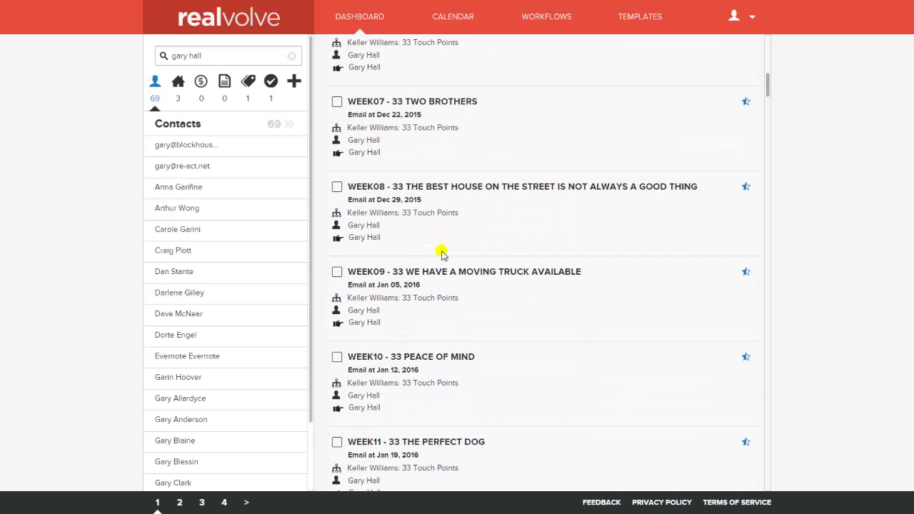
scroll(441, 255, "up", 10)
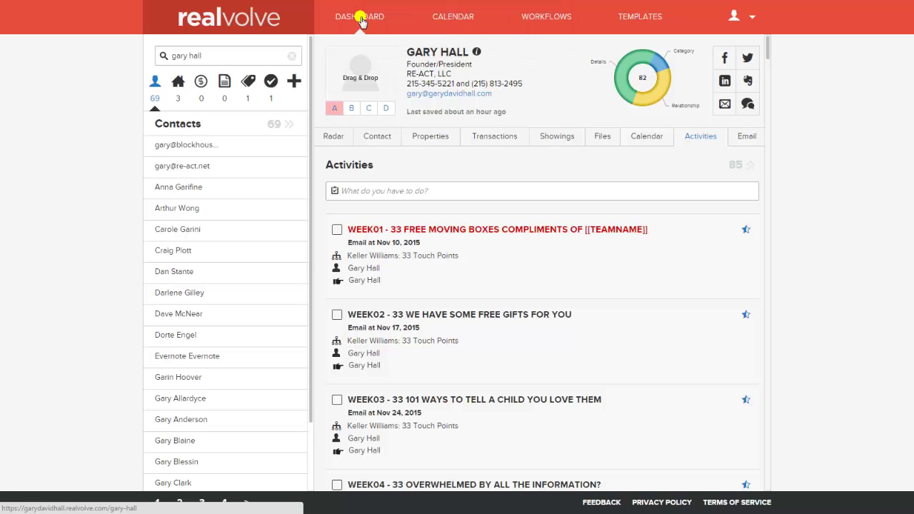
Step: Return to the dashboard and scroll to the WEEK01 '33 Free Moving Boxes' task due Nov 10, 2015
left_click(362, 20)
left_click(355, 19)
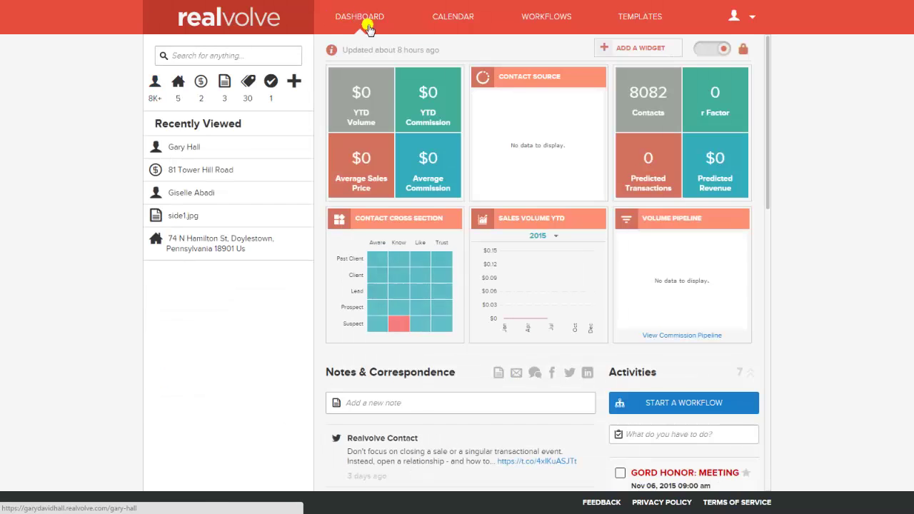
scroll(721, 334, "down", 1)
scroll(721, 334, "down", 4)
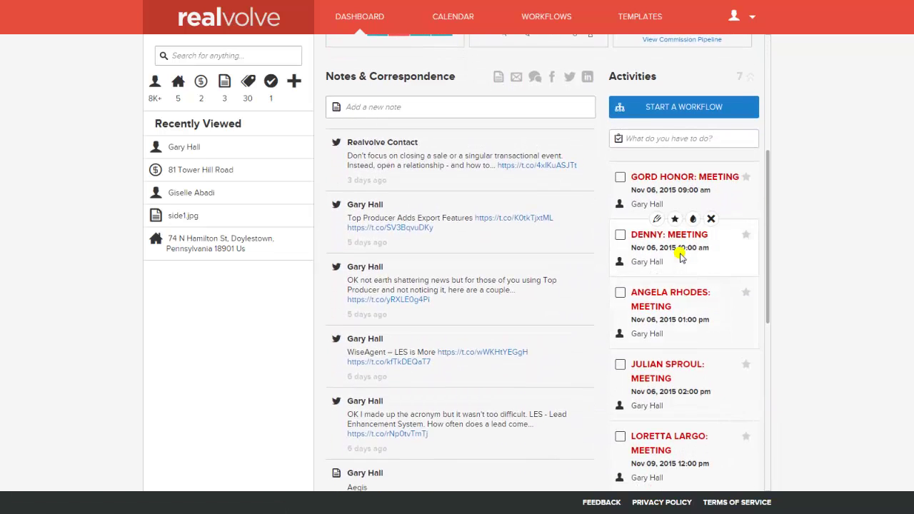
scroll(681, 257, "down", 2)
scroll(680, 258, "down", 1)
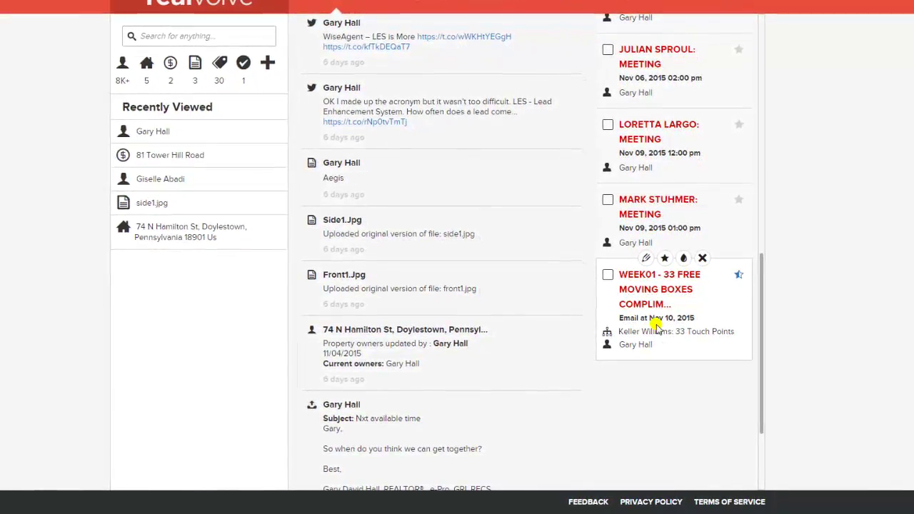
Step: Check off WEEK01 and send its Free Moving Boxes email after reviewing the message
left_click(605, 274)
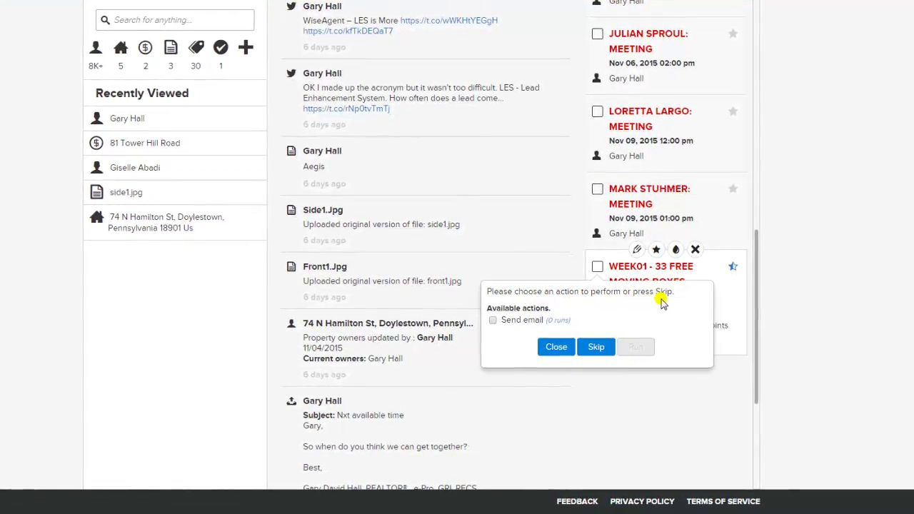
left_click(490, 319)
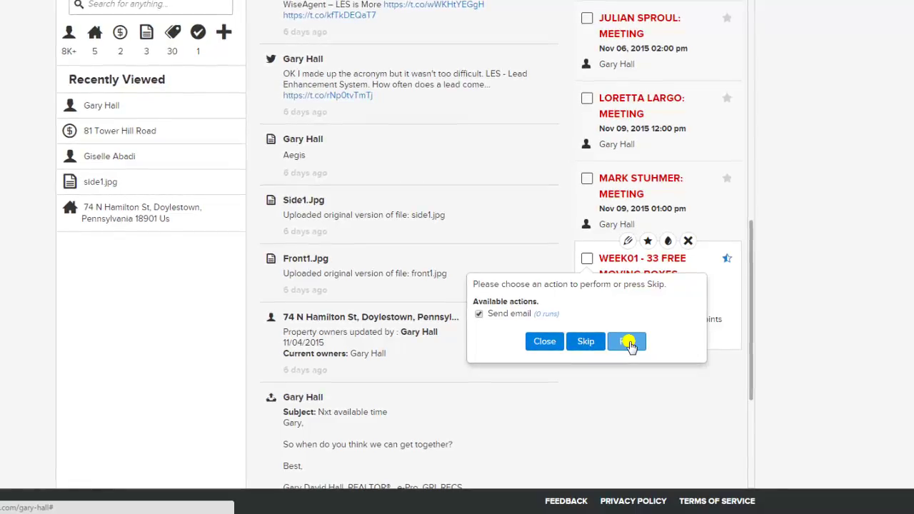
left_click(627, 342)
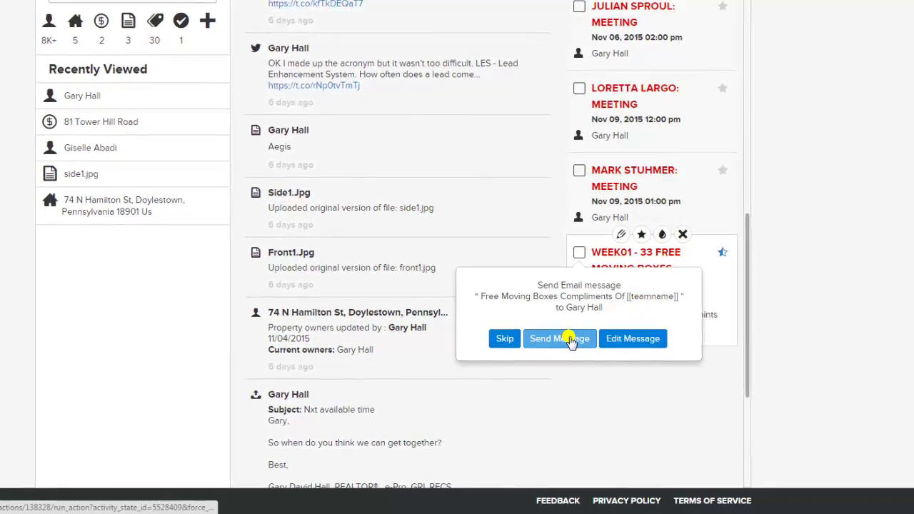
left_click(627, 340)
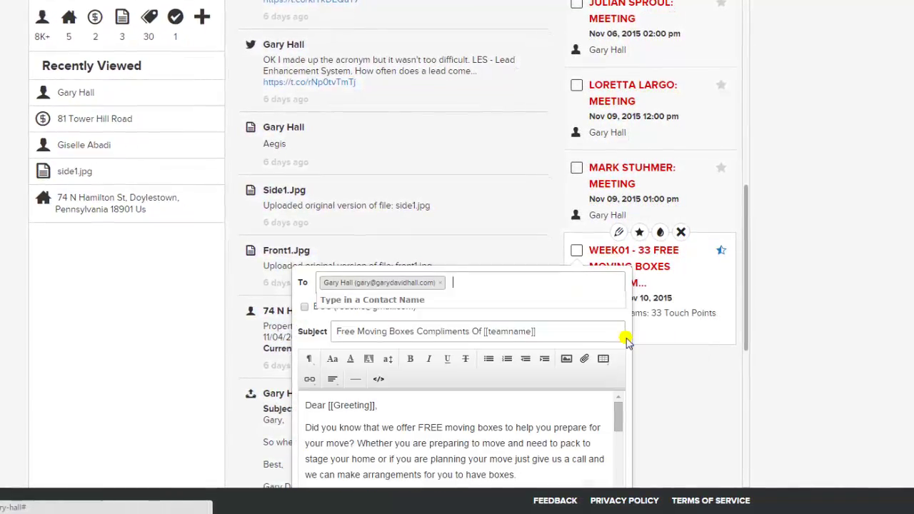
scroll(626, 341, "down", 5)
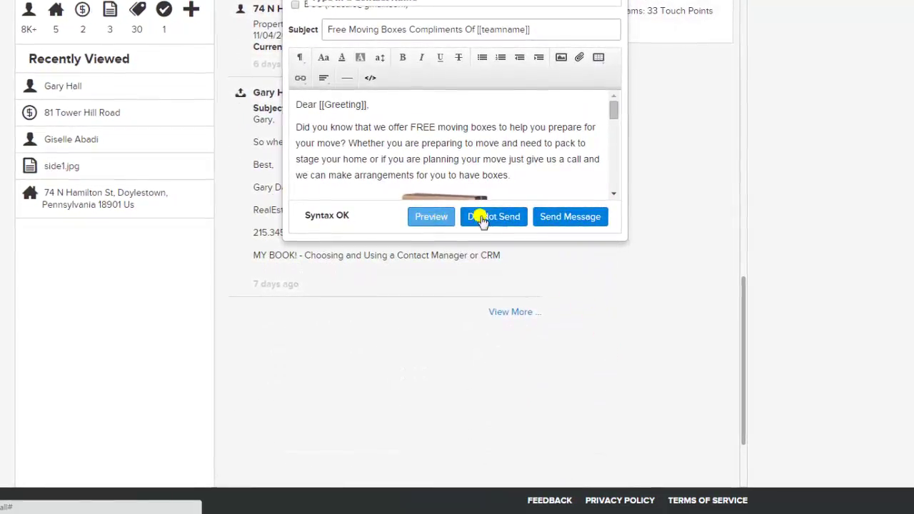
left_click(577, 216)
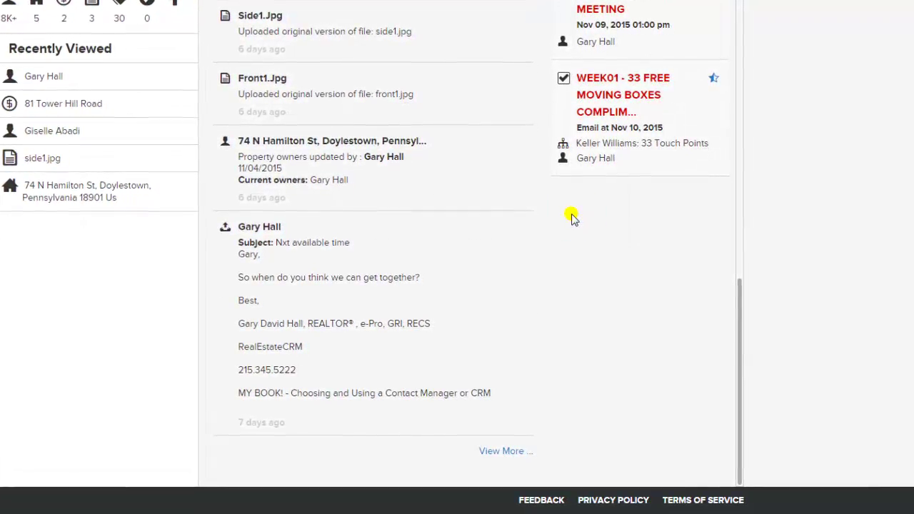
Step: Scroll back to the top of the dashboard and switch the browser to full screen with F11
mouse_move(502, 280)
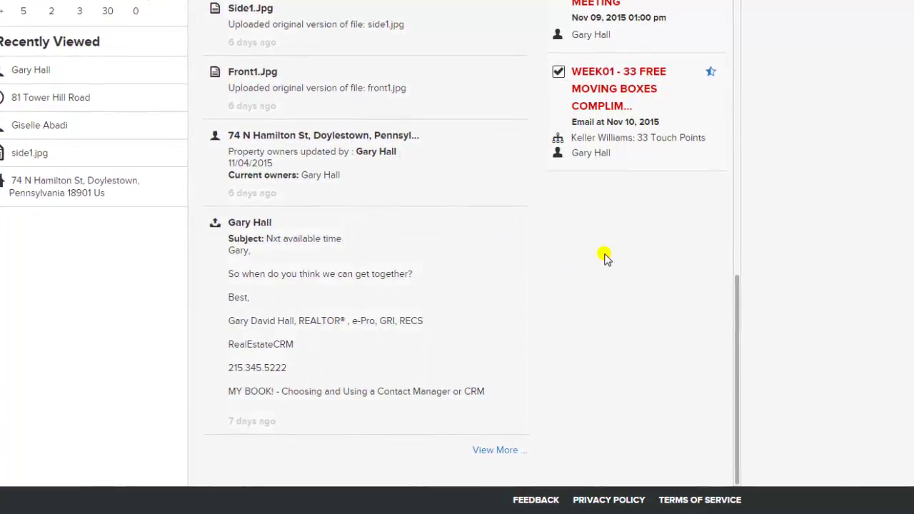
mouse_move(608, 88)
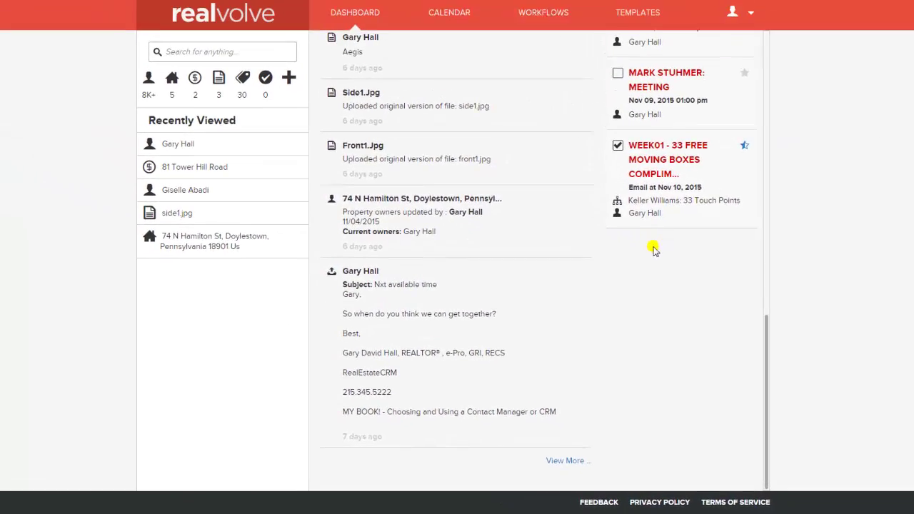
scroll(582, 269, "up", 10)
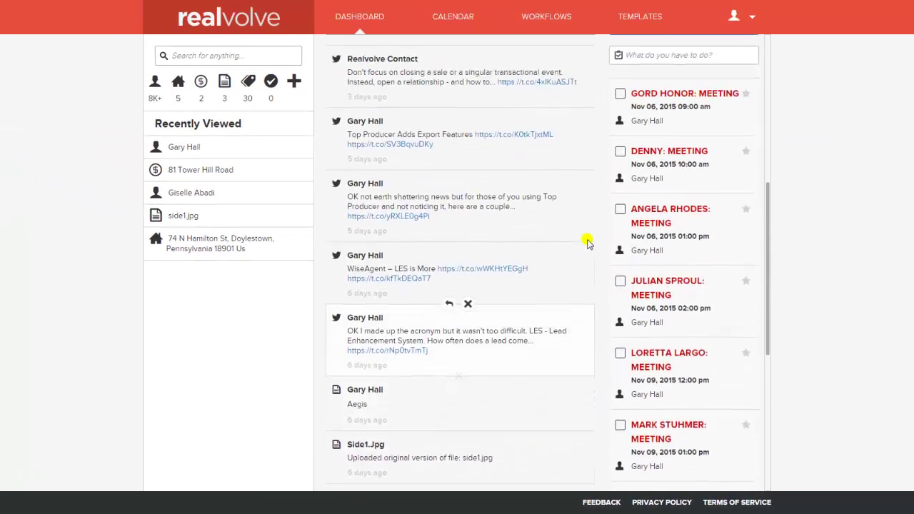
scroll(589, 239, "up", 5)
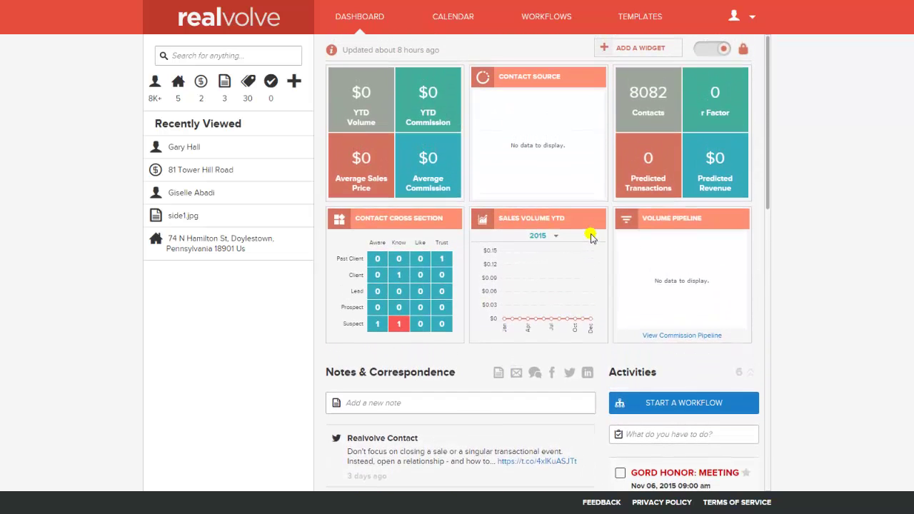
key("F11")
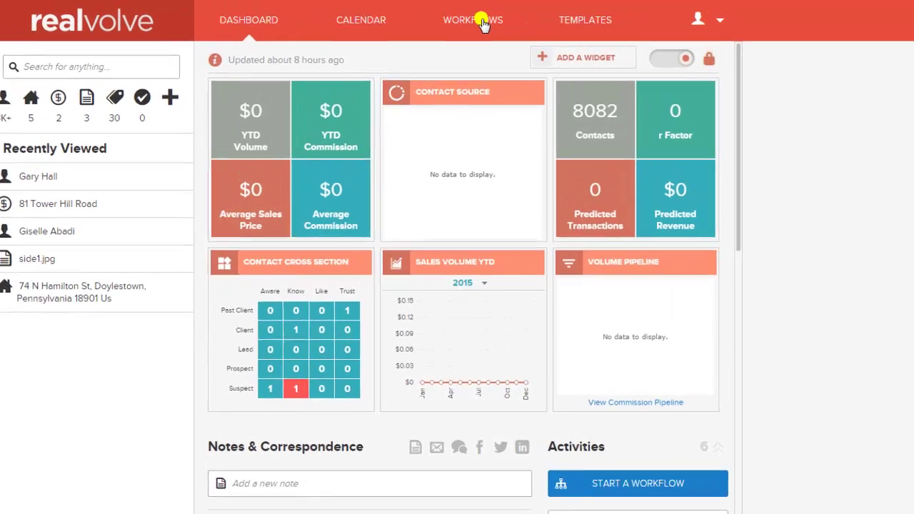
Step: Go to Workflows and scroll to the 33 Touch Points weekly email activities
left_click(464, 21)
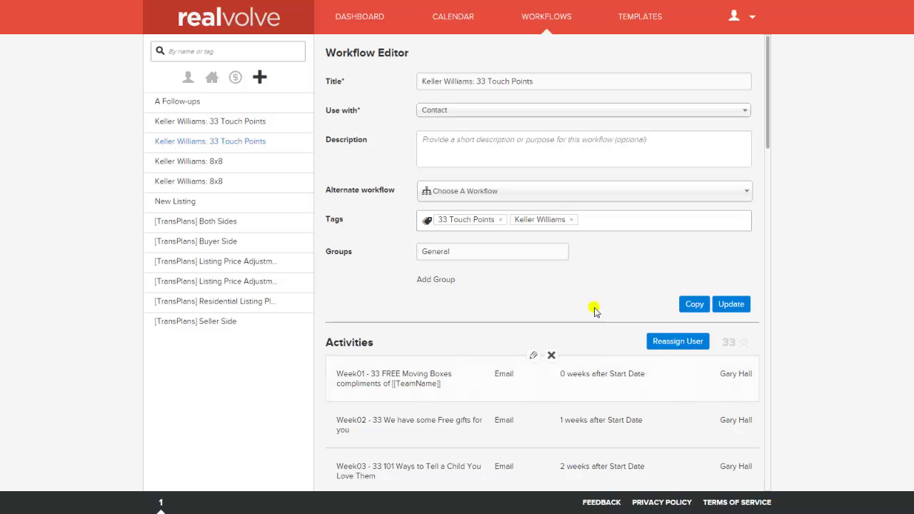
scroll(596, 283, "down", 3)
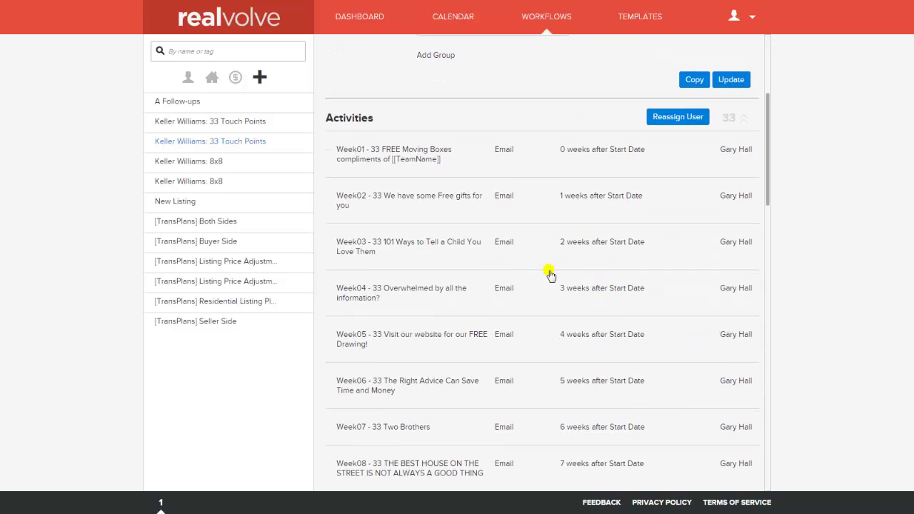
Step: Open the [TransPlans] Seller Side workflow's activities and edit 'Change status in MLS to Pending'
left_click(218, 323)
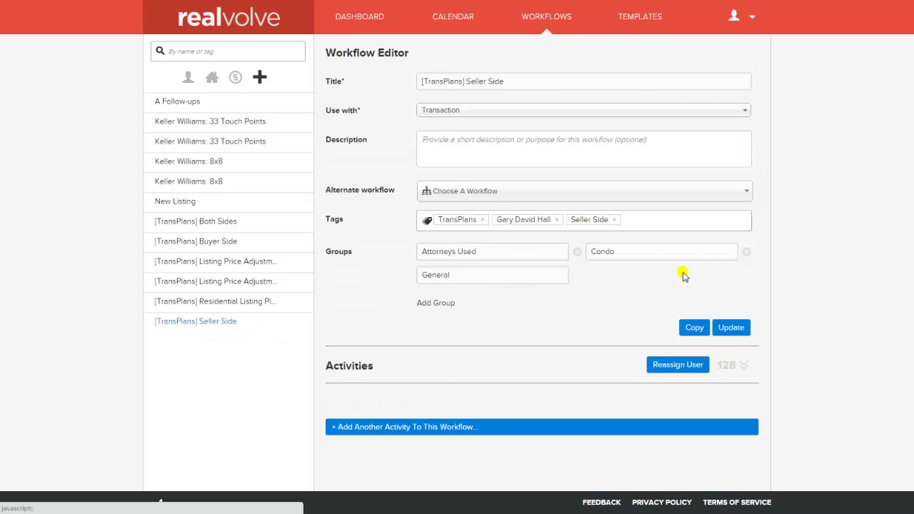
left_click(739, 366)
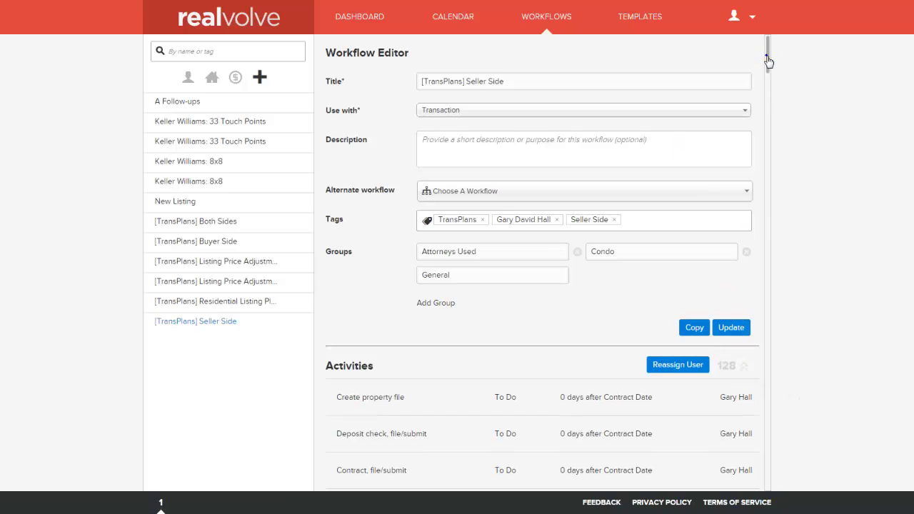
left_click_drag(766, 57, 768, 80)
scroll(768, 81, "down", 1)
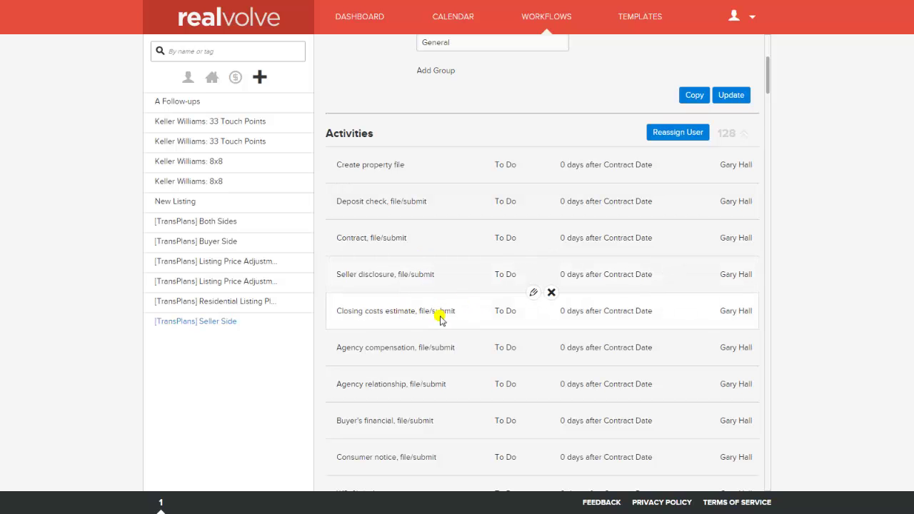
scroll(467, 311, "down", 2)
scroll(469, 312, "down", 4)
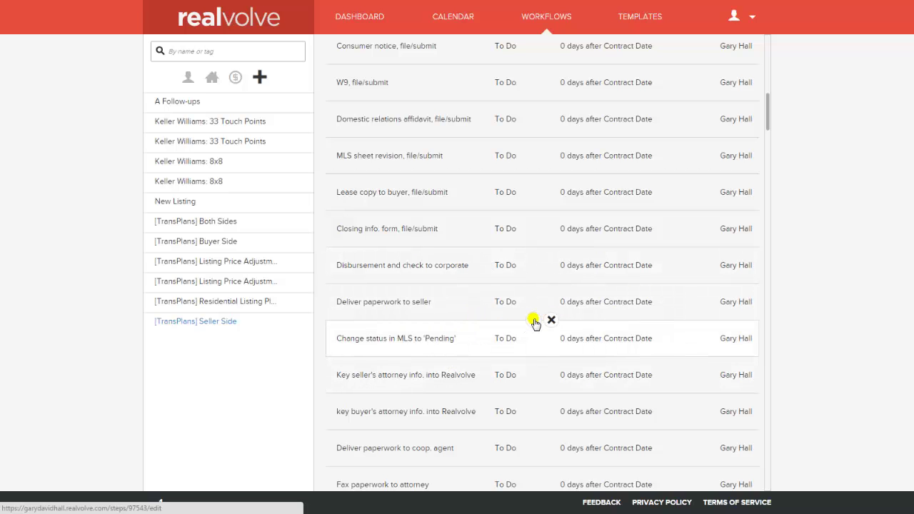
left_click(534, 321)
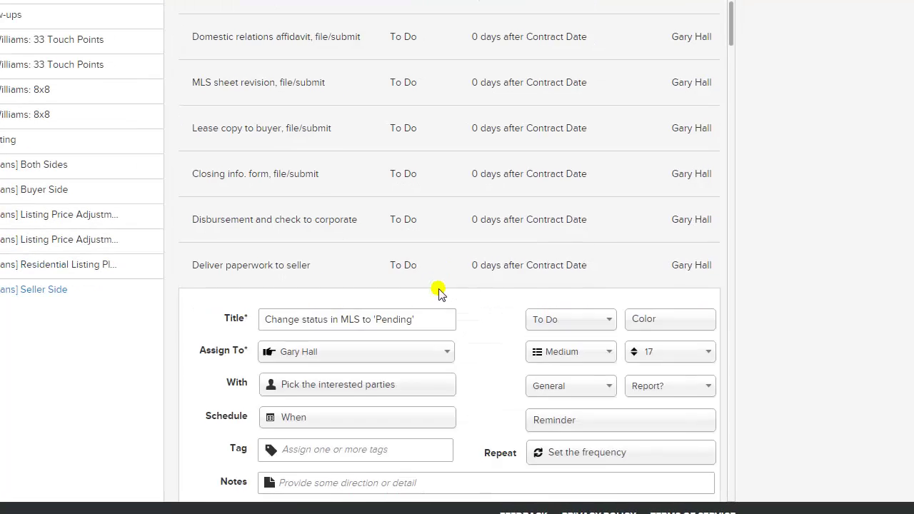
Step: Review the Assign To roles for the Pending activity, leaving the current assignee unchanged
scroll(439, 292, "down", 5)
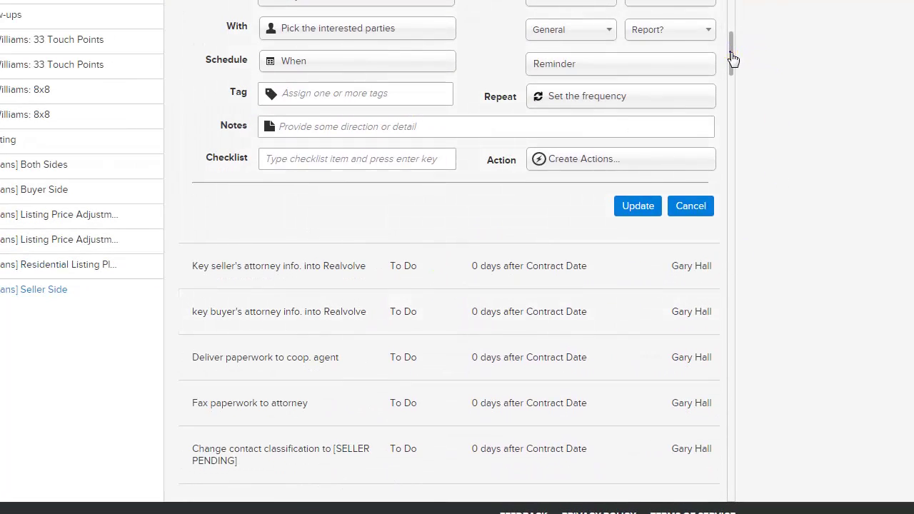
left_click_drag(732, 59, 733, 50)
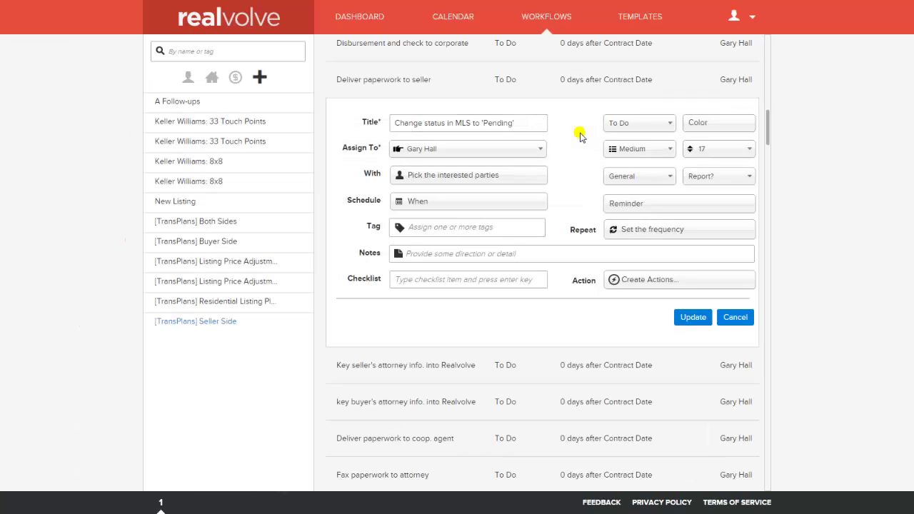
left_click(514, 122)
left_click(507, 155)
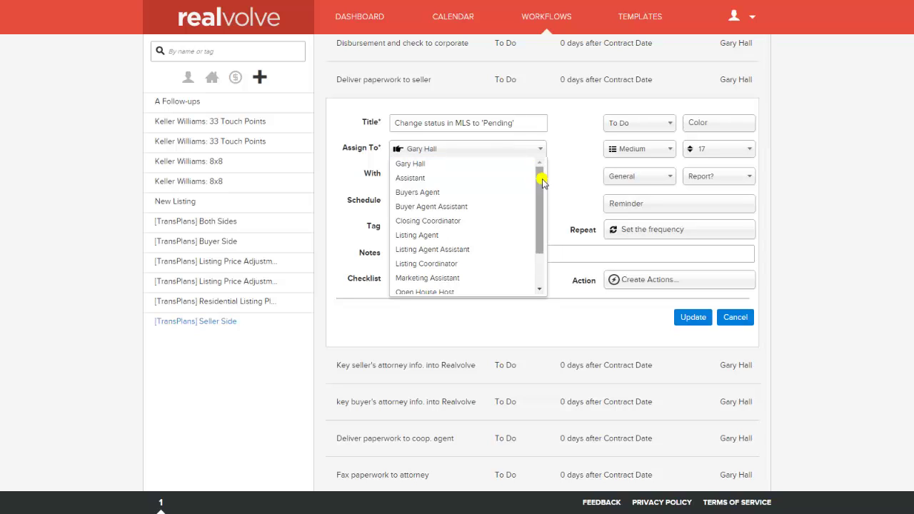
left_click_drag(540, 184, 536, 225)
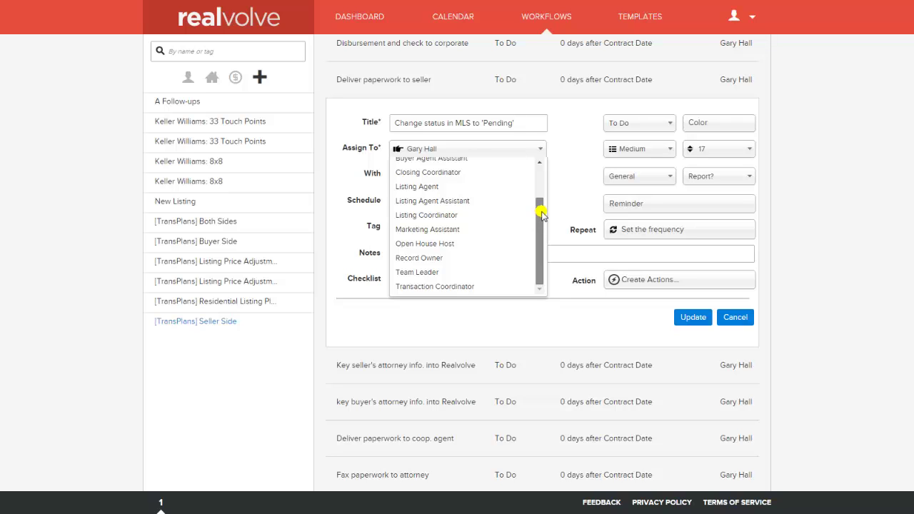
left_click_drag(542, 204, 543, 173)
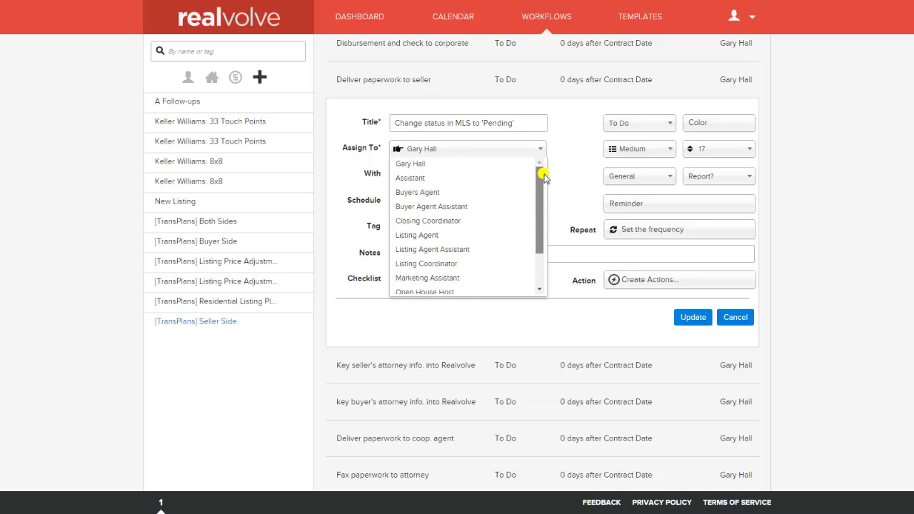
left_click(430, 149)
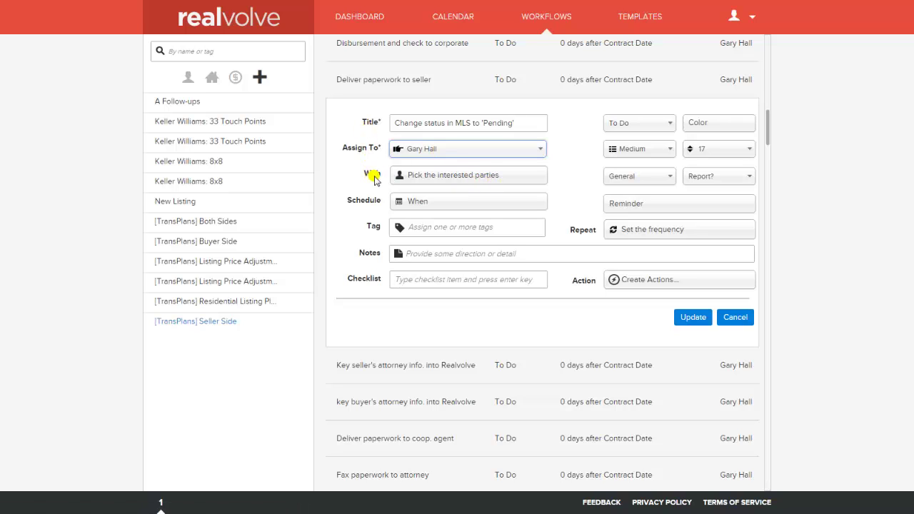
Step: Set the activity's With option to prompt for a contact when created
left_click(501, 178)
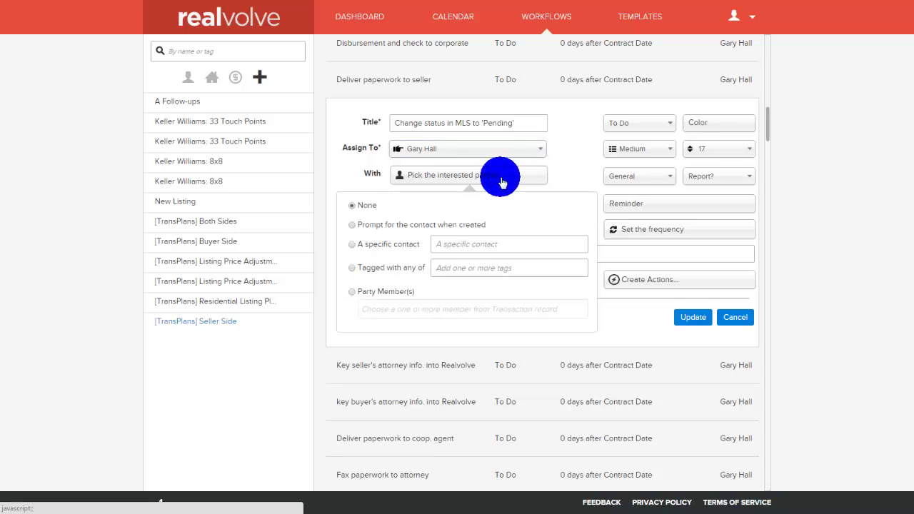
scroll(500, 177, "down", 1)
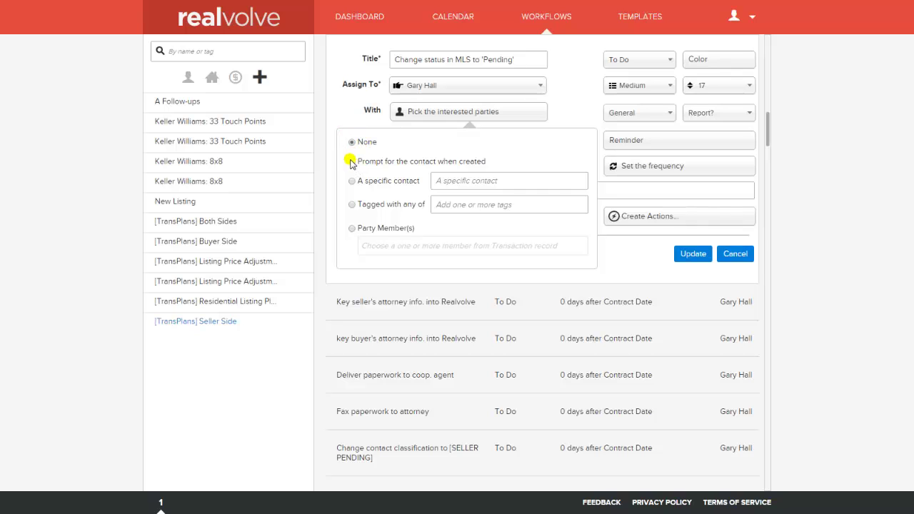
left_click(352, 162)
left_click(354, 163)
Step: Search for and pick a specific contact, then switch to 'Tagged with any of'
left_click(352, 184)
left_click(458, 181)
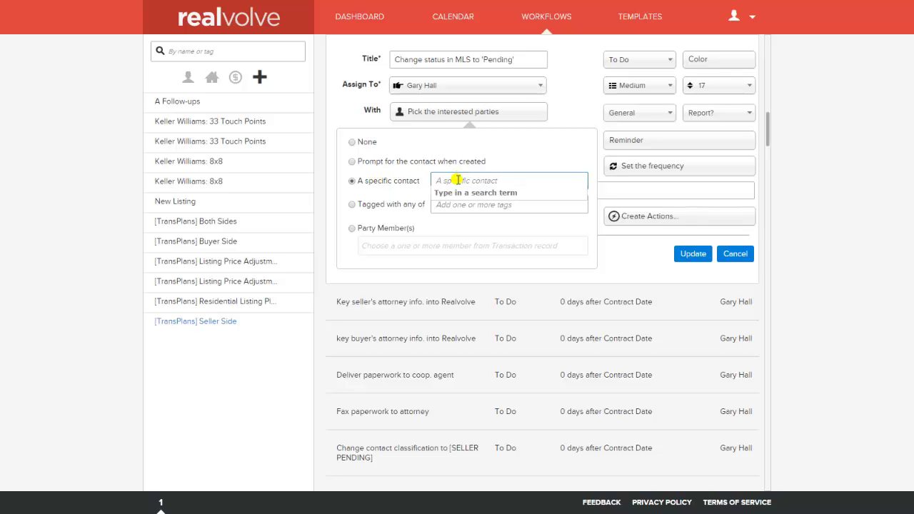
type("hall")
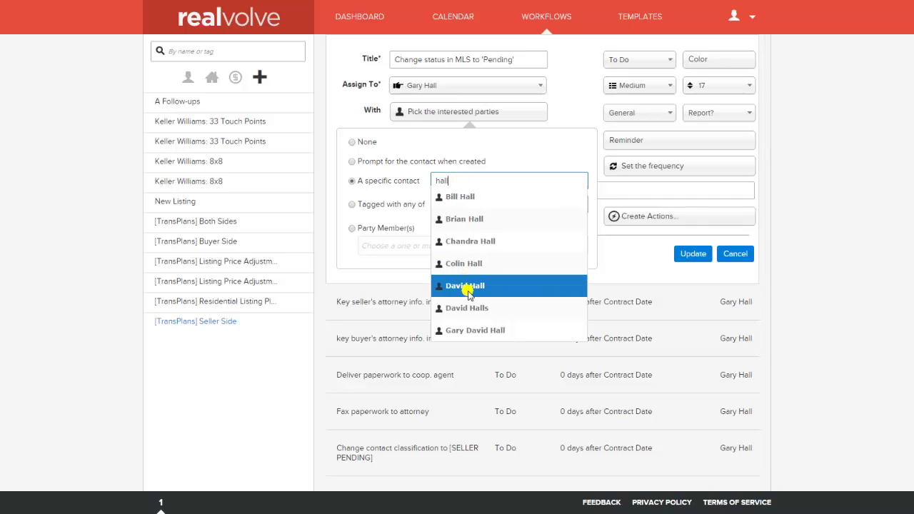
left_click(475, 329)
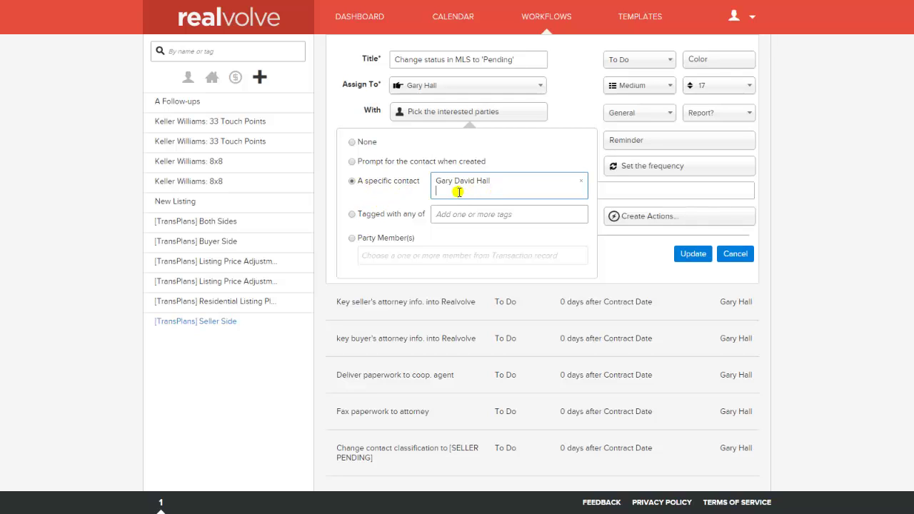
type("h")
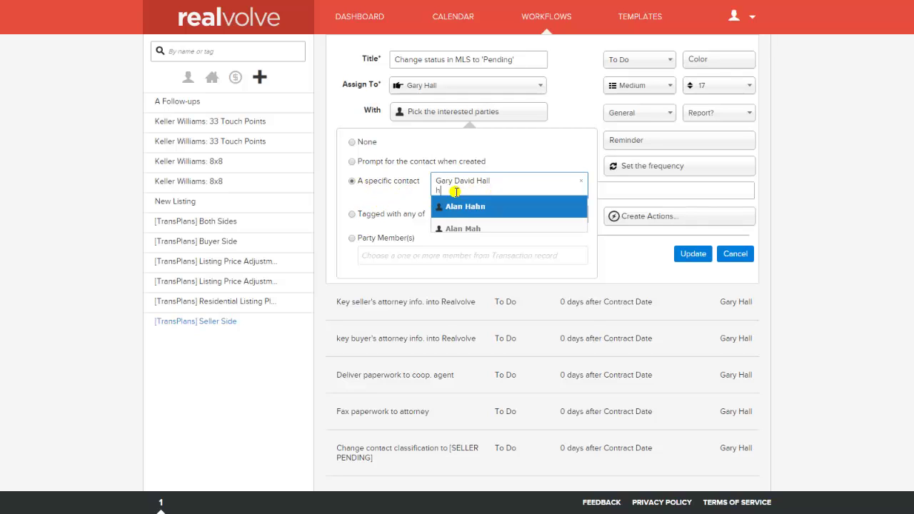
left_click(351, 215)
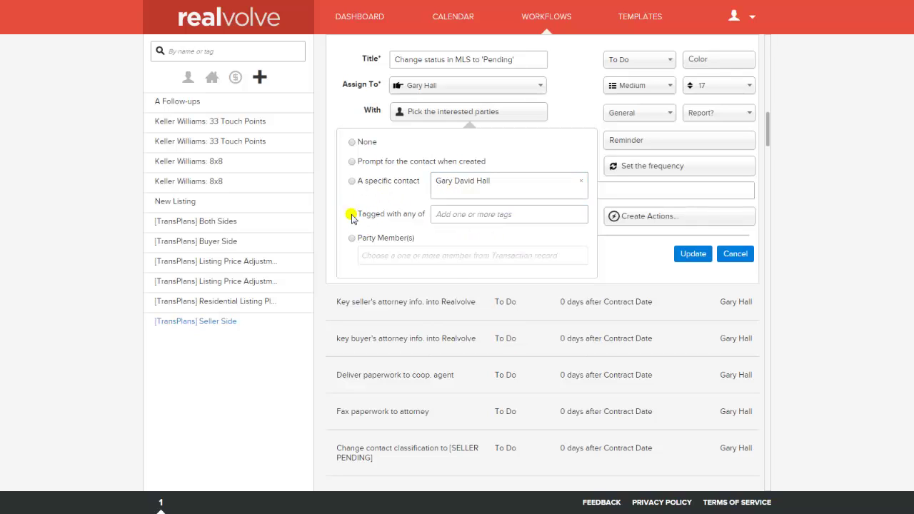
left_click(457, 214)
Step: Switch involvement to Party Member(s) and browse the Seller roles without choosing one
left_click(351, 238)
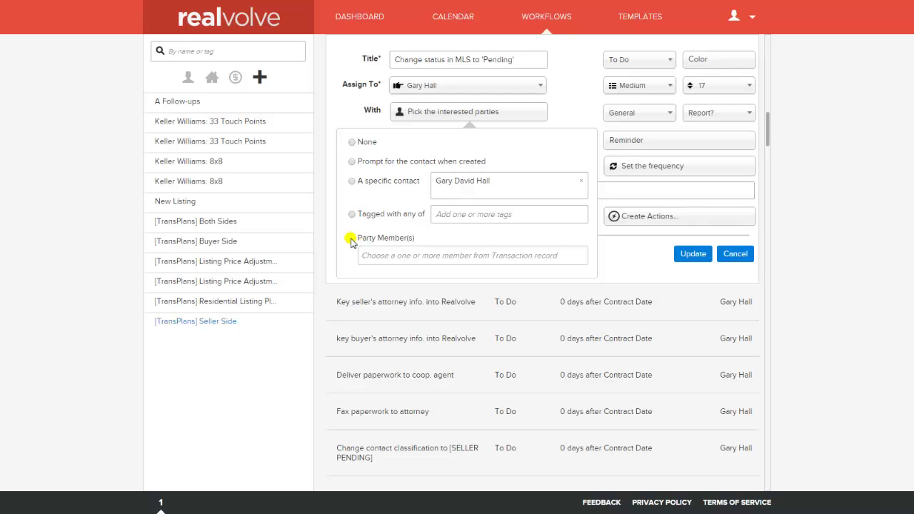
left_click(379, 255)
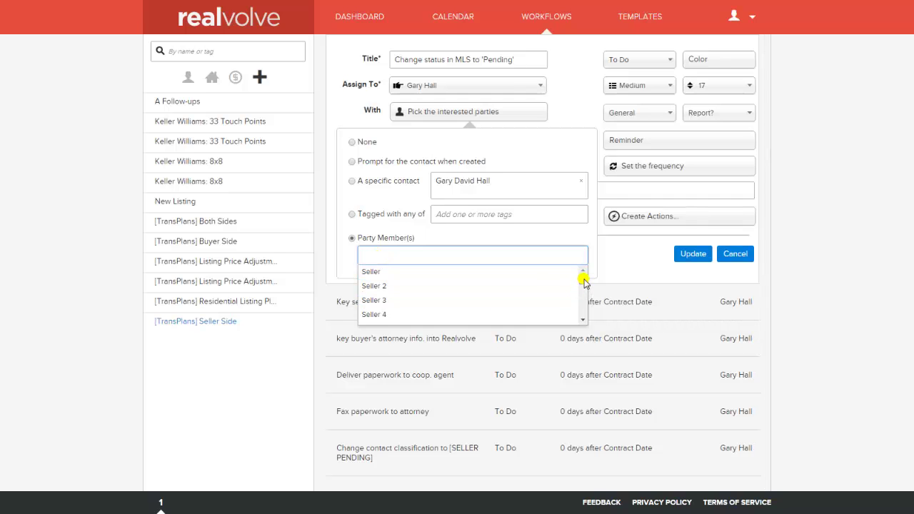
left_click_drag(584, 279, 582, 315)
left_click(342, 242)
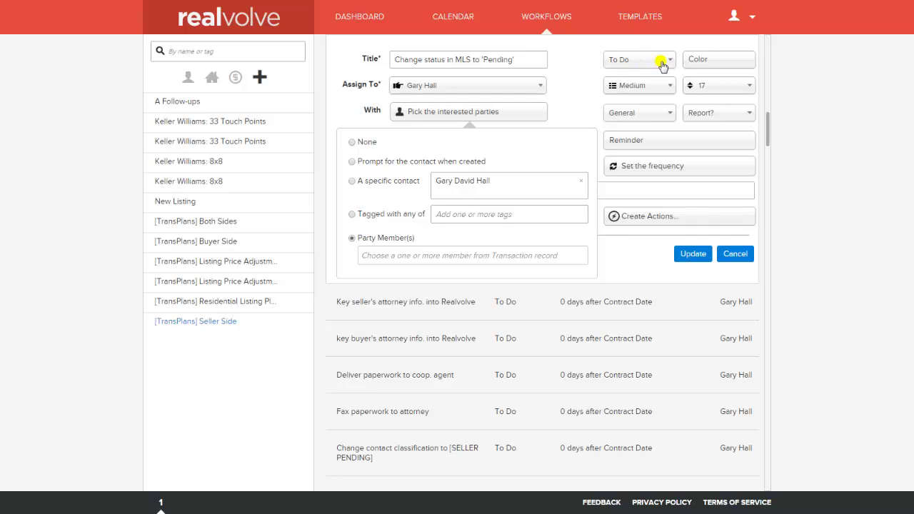
left_click(663, 66)
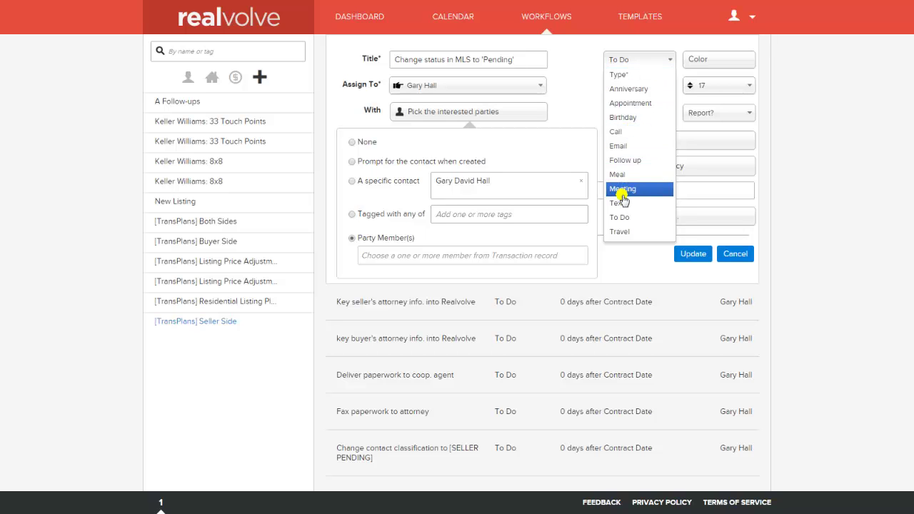
left_click(592, 57)
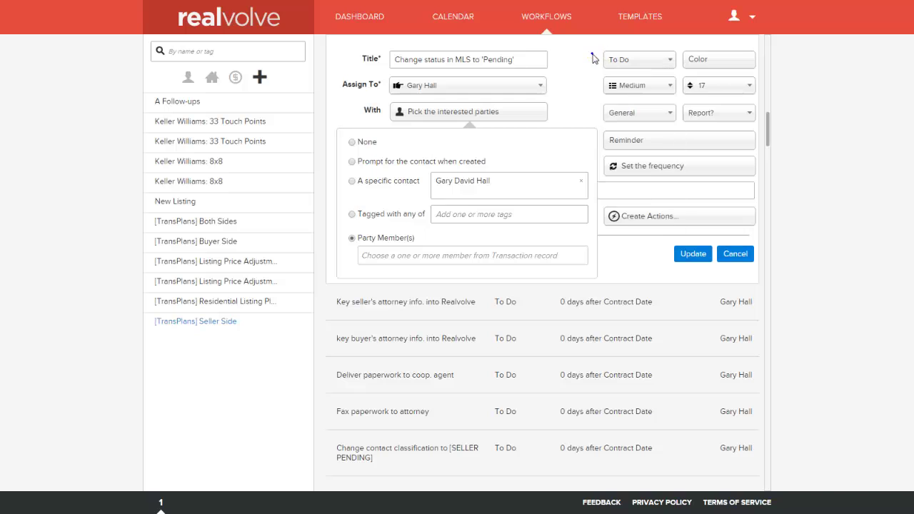
left_click(592, 57)
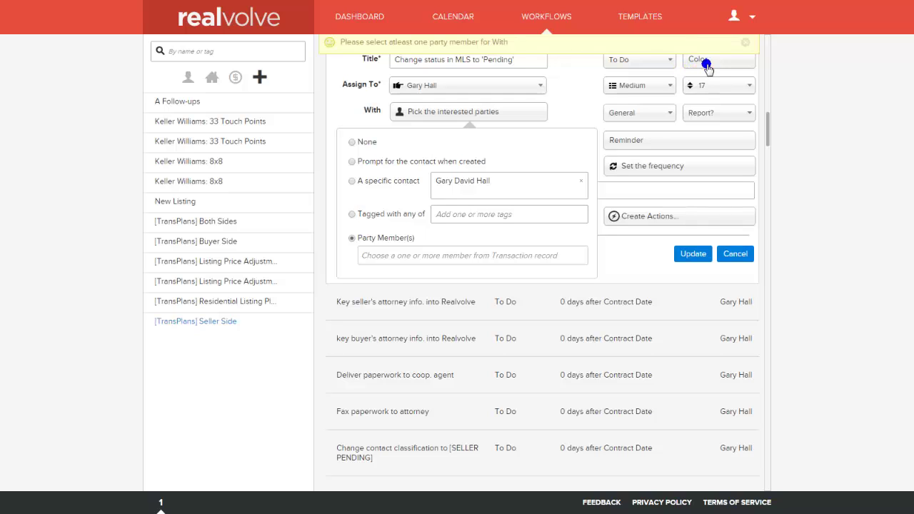
left_click(706, 63)
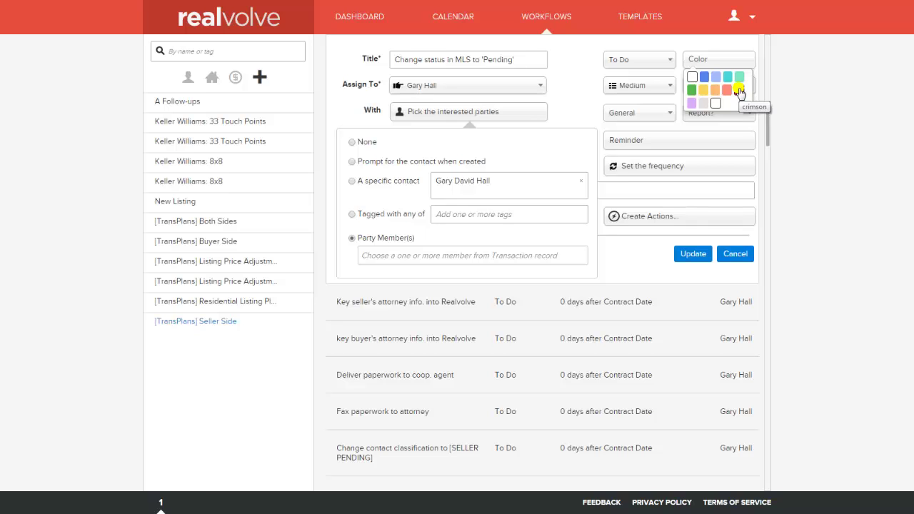
left_click(678, 72)
Step: Check the priority, 17 and General category lists unchanged, then show the Report? Yes/No choices
left_click(637, 86)
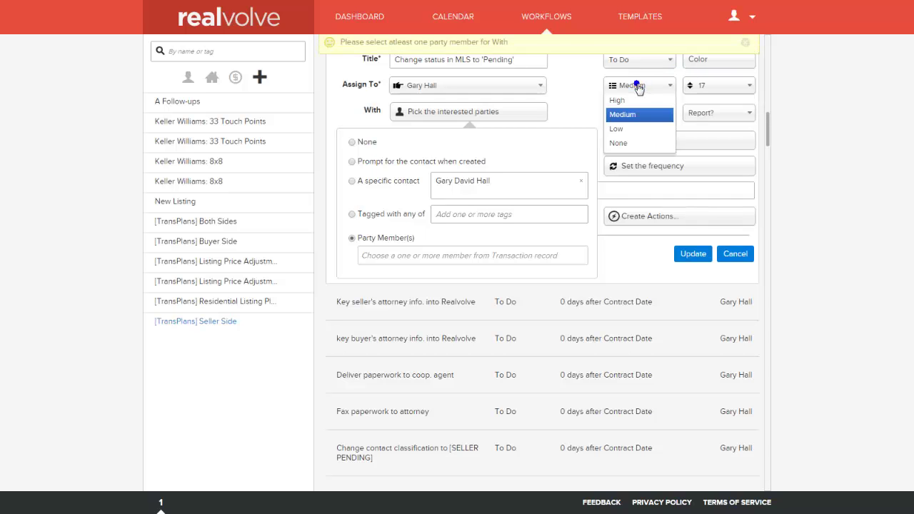
left_click(710, 87)
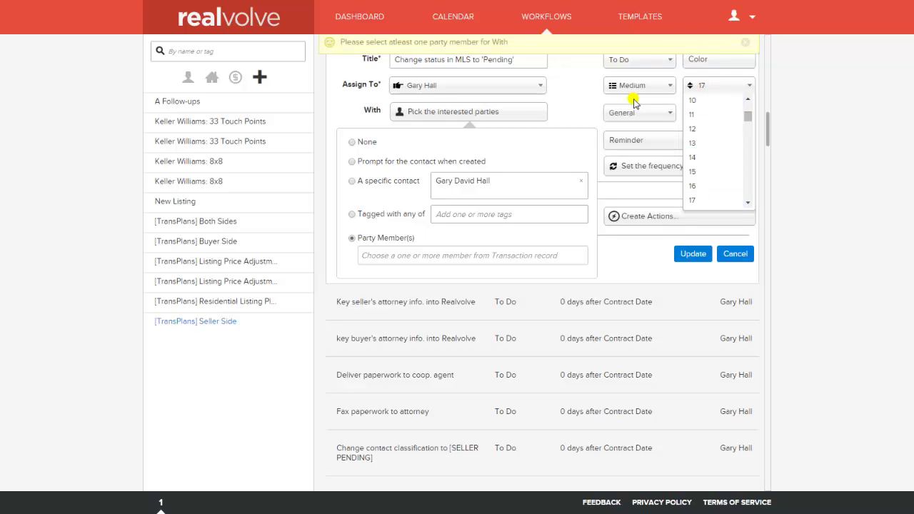
left_click(590, 102)
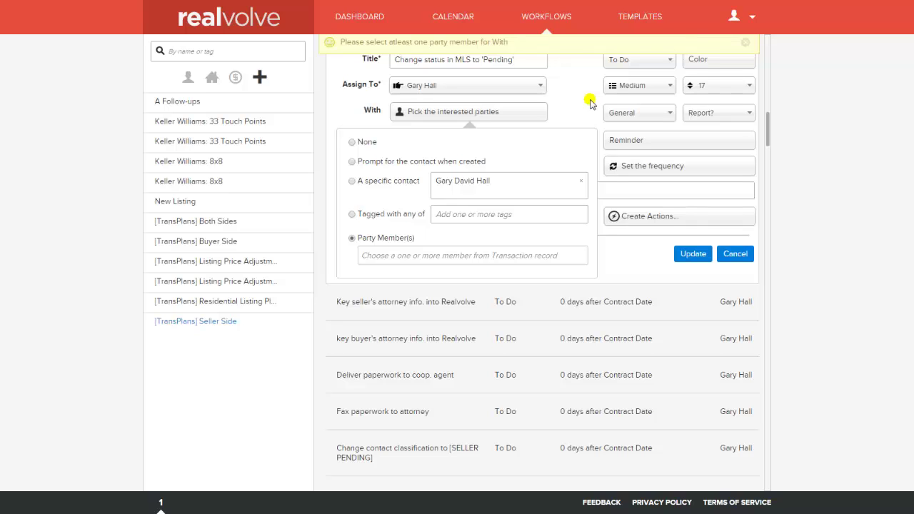
left_click(649, 114)
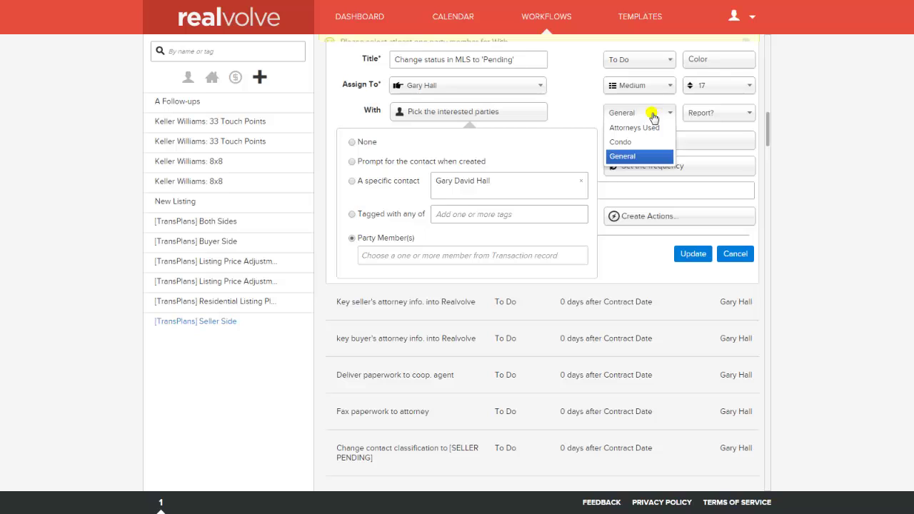
left_click(589, 109)
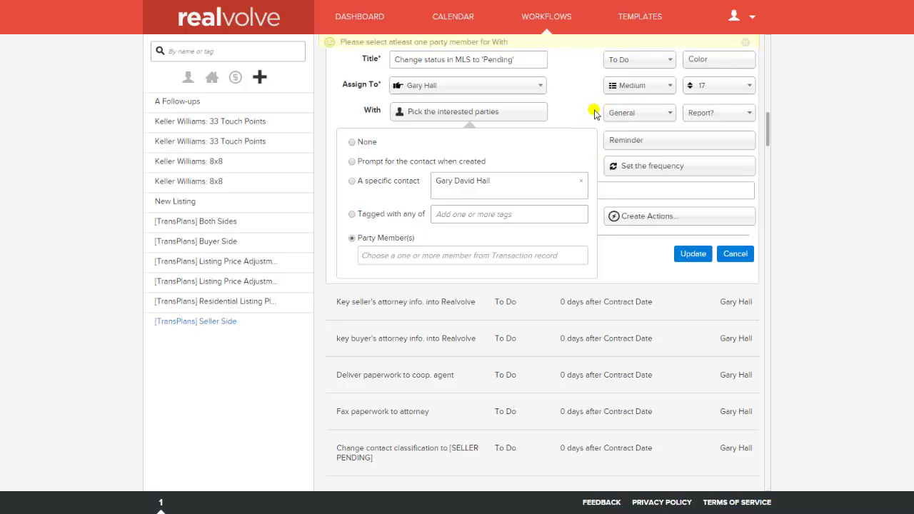
left_click(631, 113)
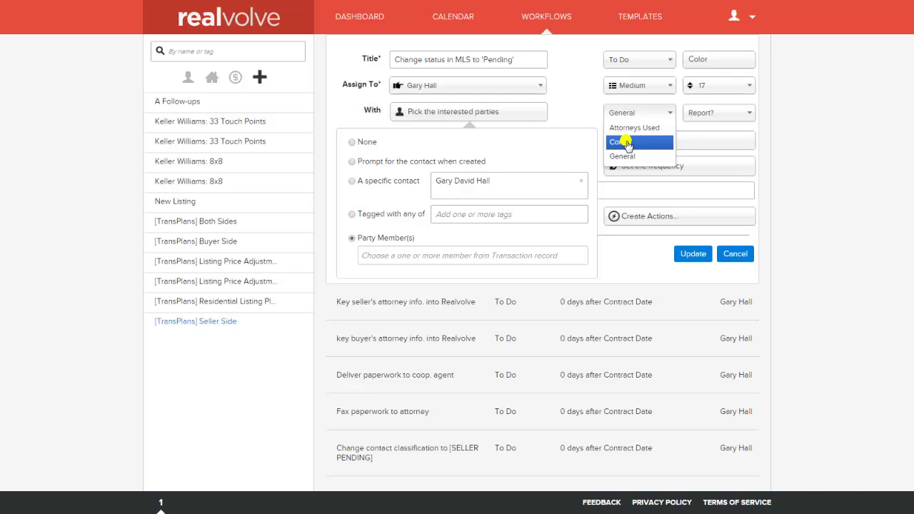
left_click(588, 97)
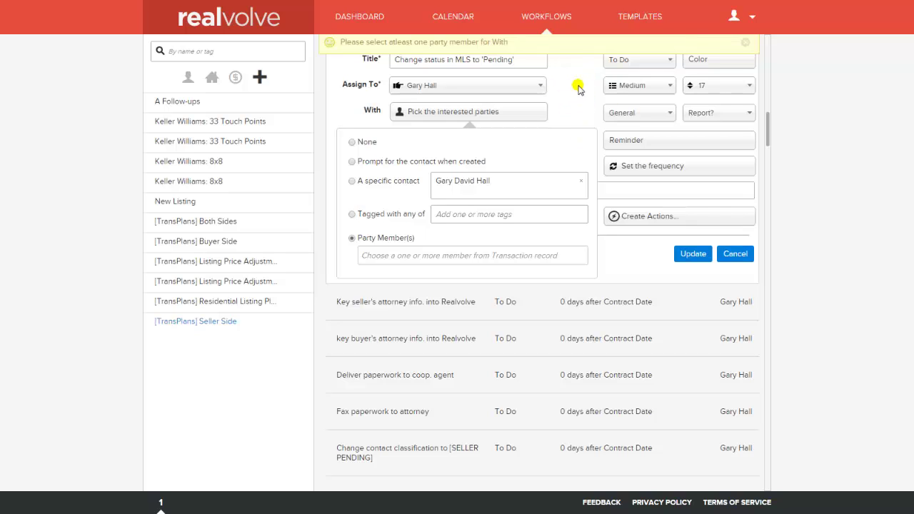
left_click(714, 117)
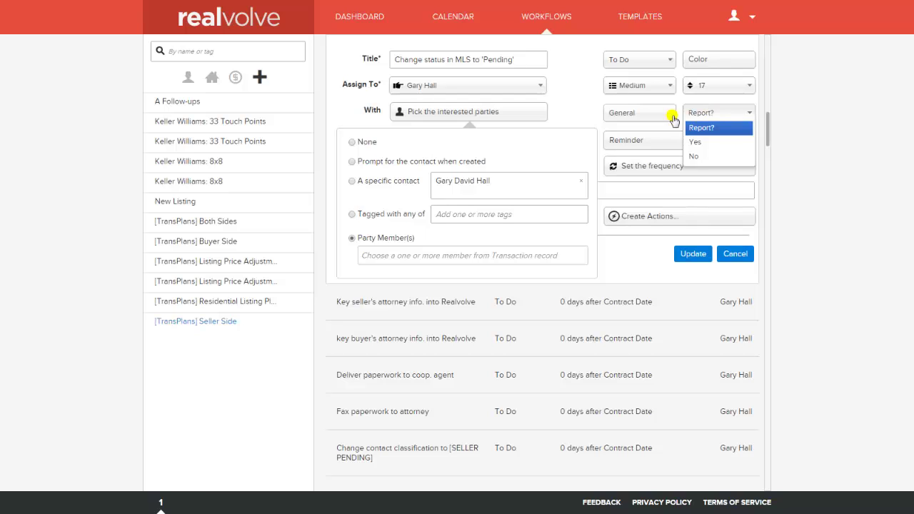
Step: Review the report, reminder and repeat settings, leaving them unchanged with no repeat
left_click(596, 103)
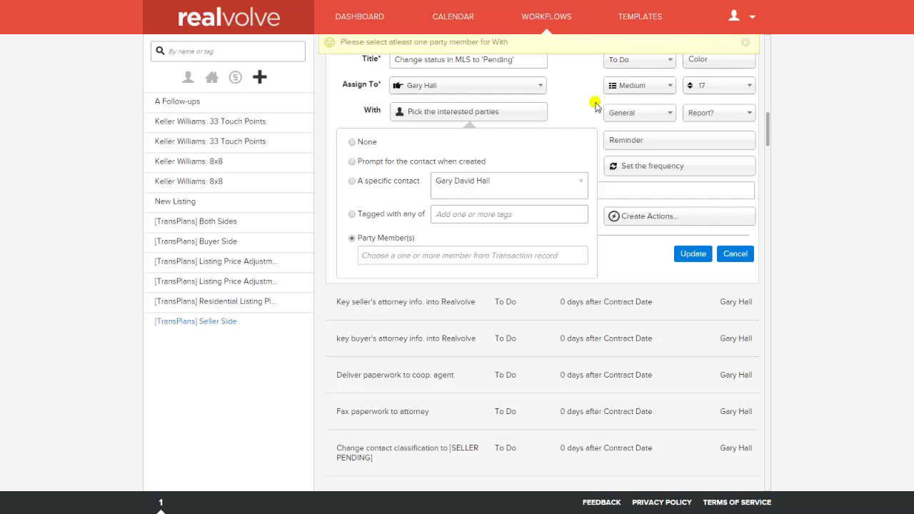
left_click(621, 140)
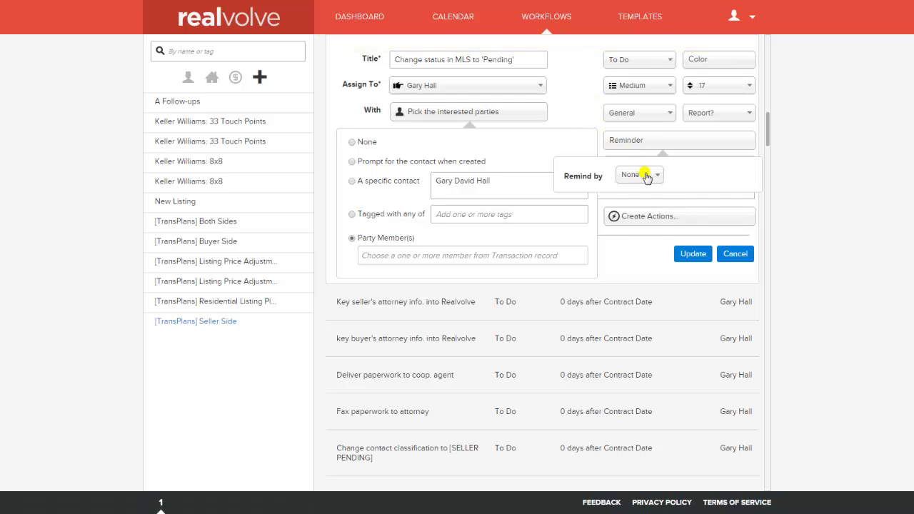
left_click(646, 176)
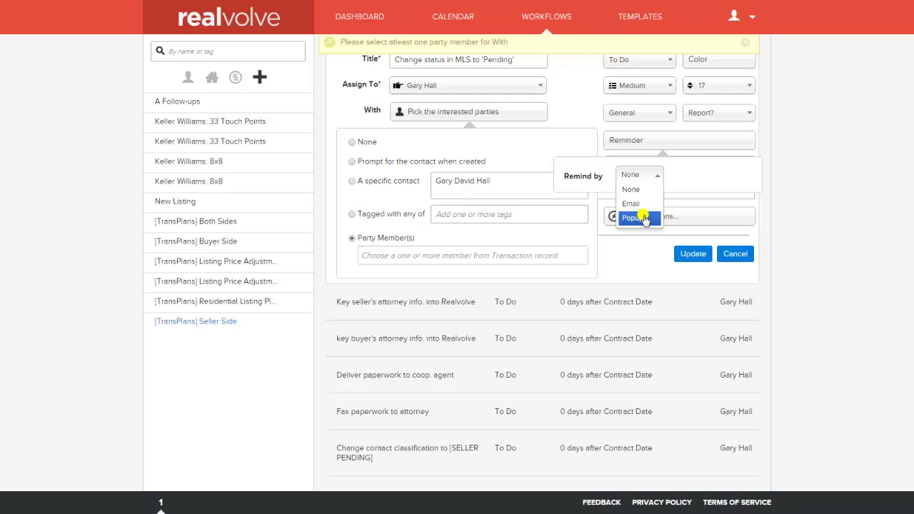
left_click(576, 110)
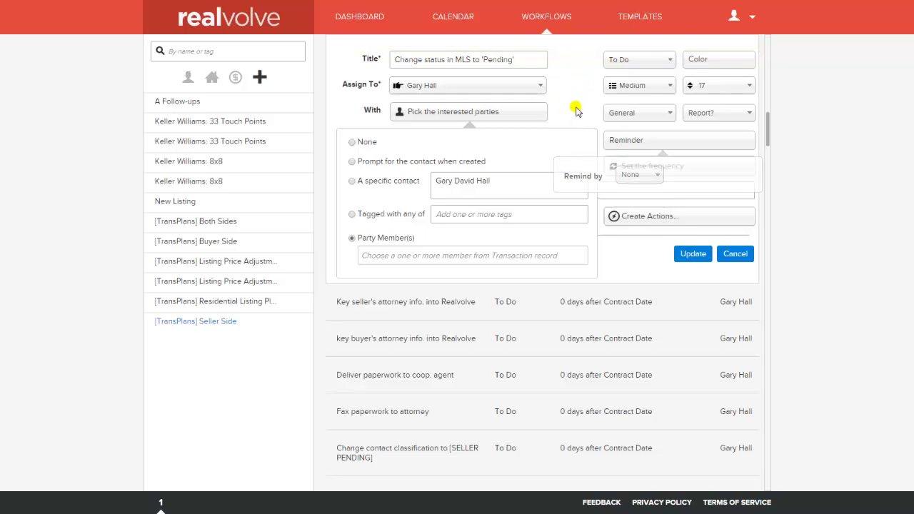
left_click(576, 110)
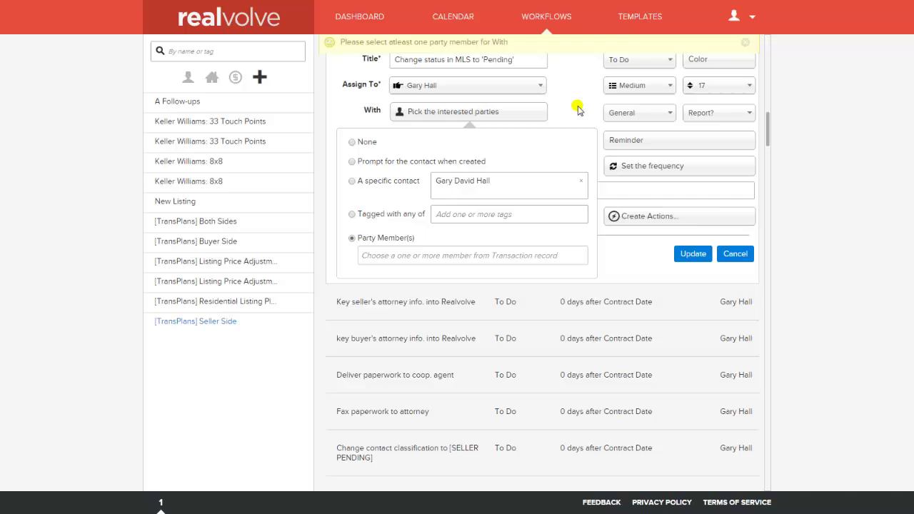
left_click(694, 171)
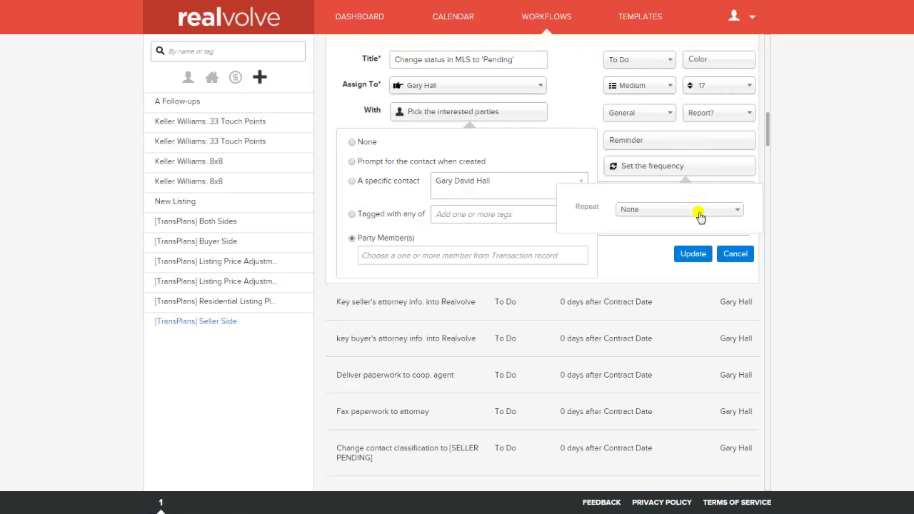
left_click(696, 210)
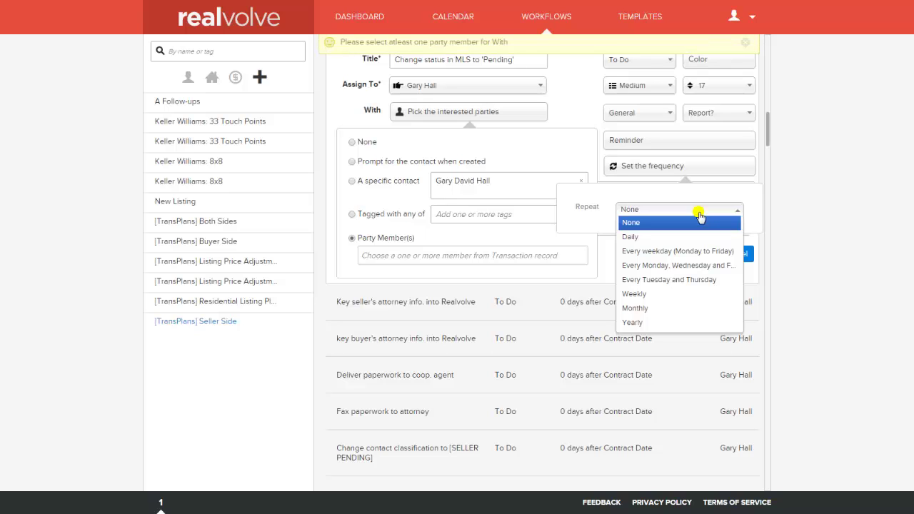
left_click(597, 125)
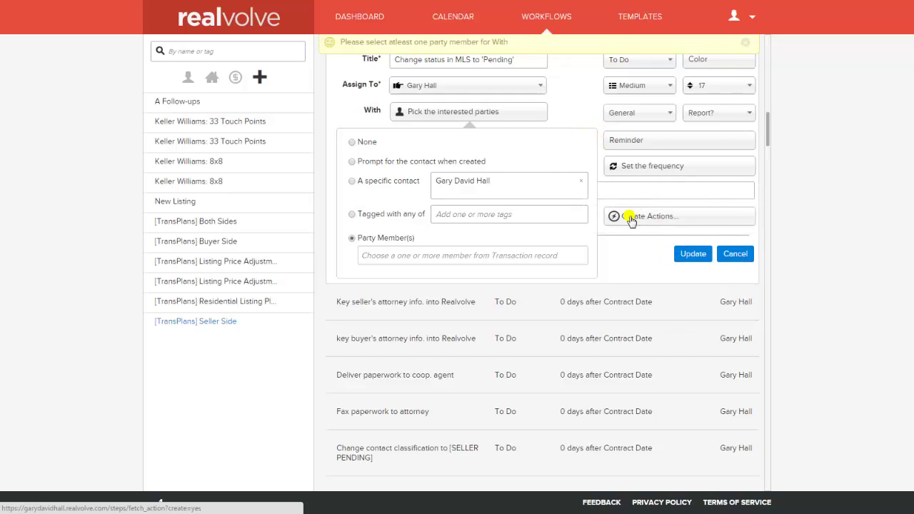
Step: Choose Seller 2 as the party member and open the Create Actions form
left_click(631, 219)
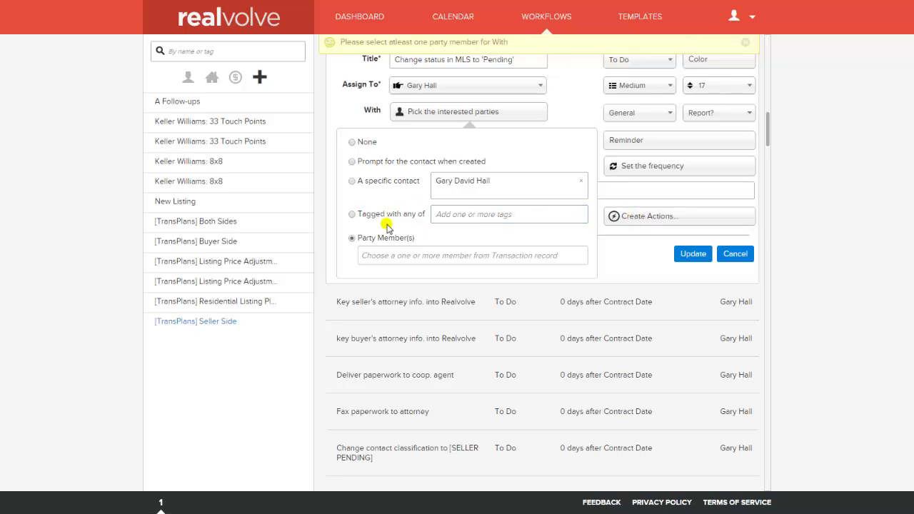
left_click(369, 255)
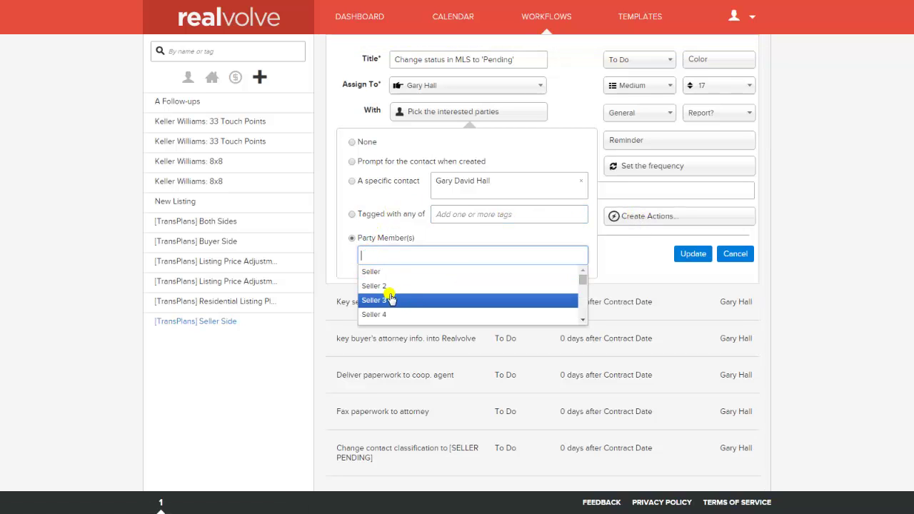
left_click(385, 288)
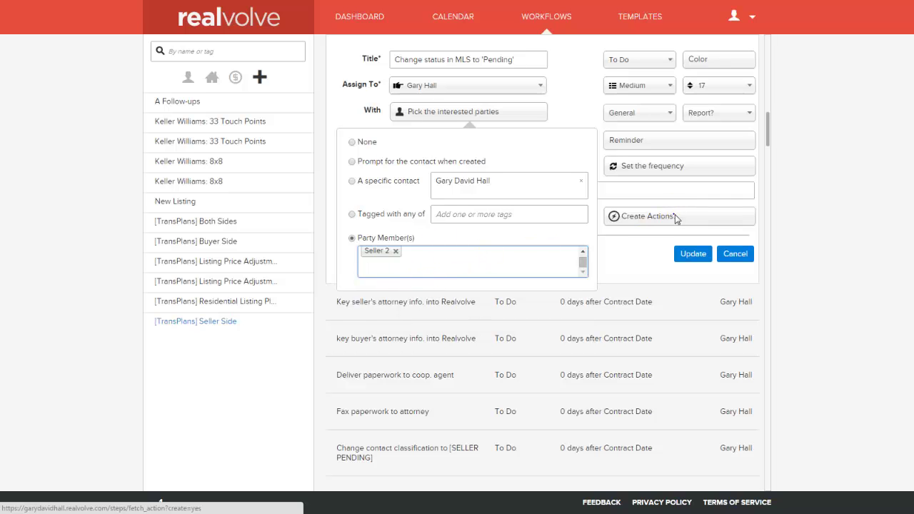
left_click(674, 215)
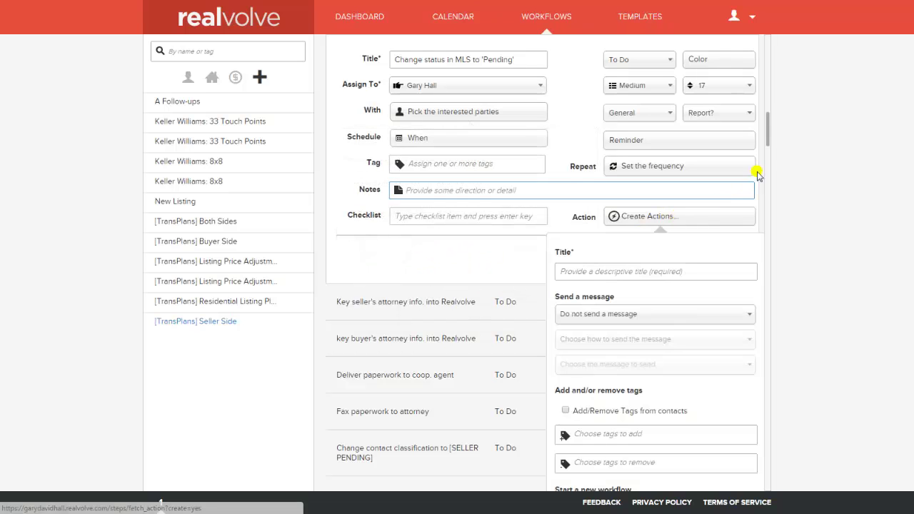
Step: Scroll to the Create Action panel and show the Send a message options
left_click_drag(769, 138, 771, 153)
scroll(771, 154, "down", 2)
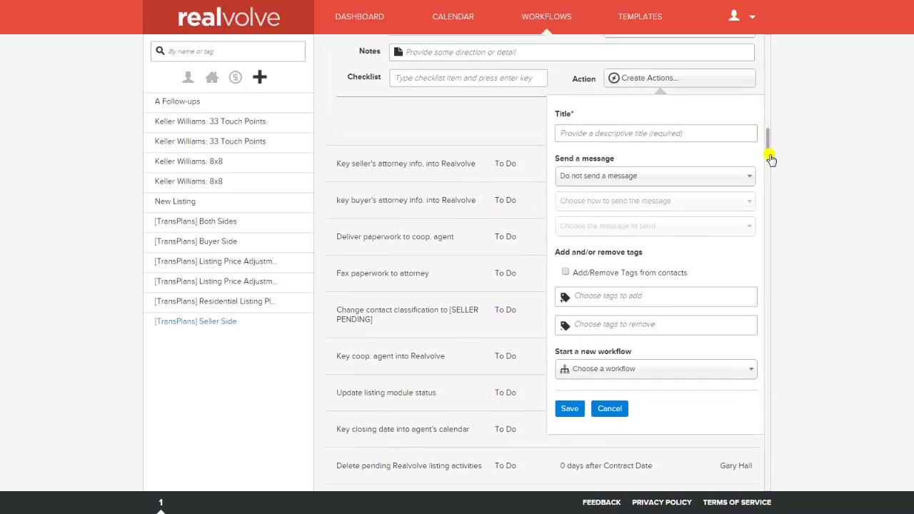
left_click(623, 68)
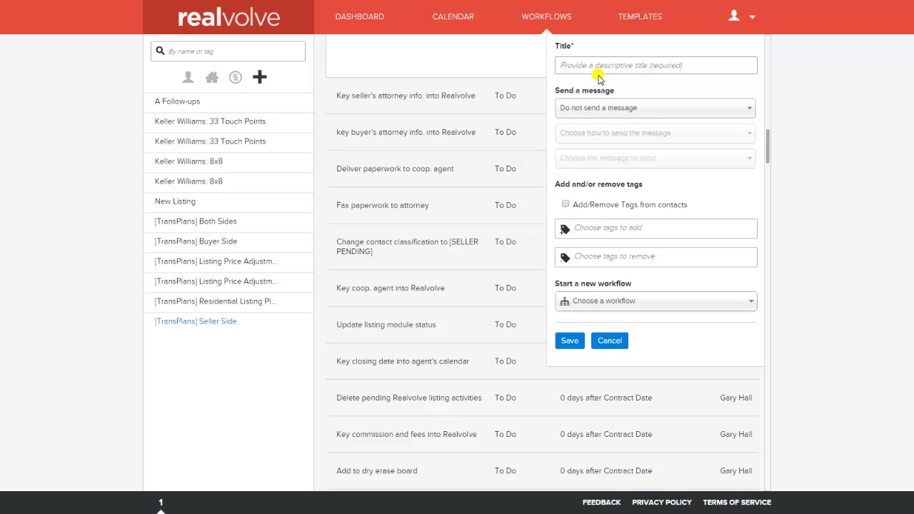
left_click(644, 113)
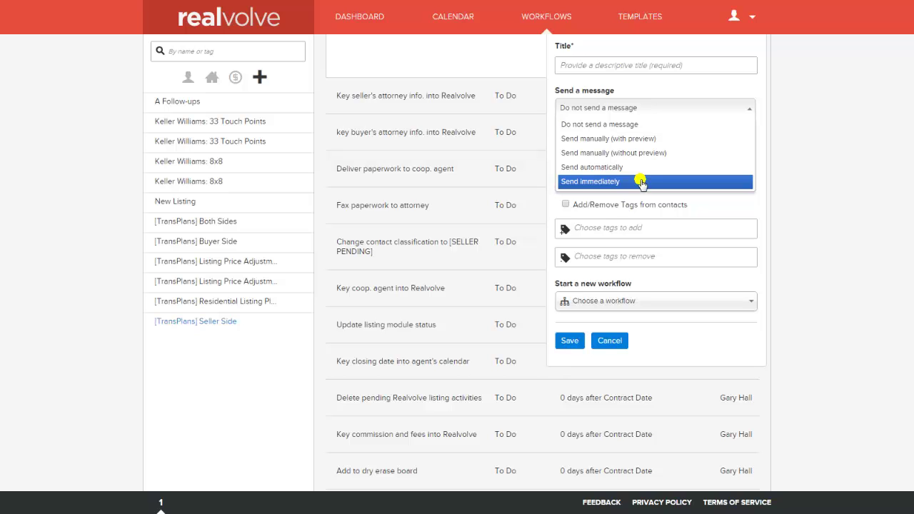
Step: Dismiss the message options, keeping 'Do not send a message'
key("Escape")
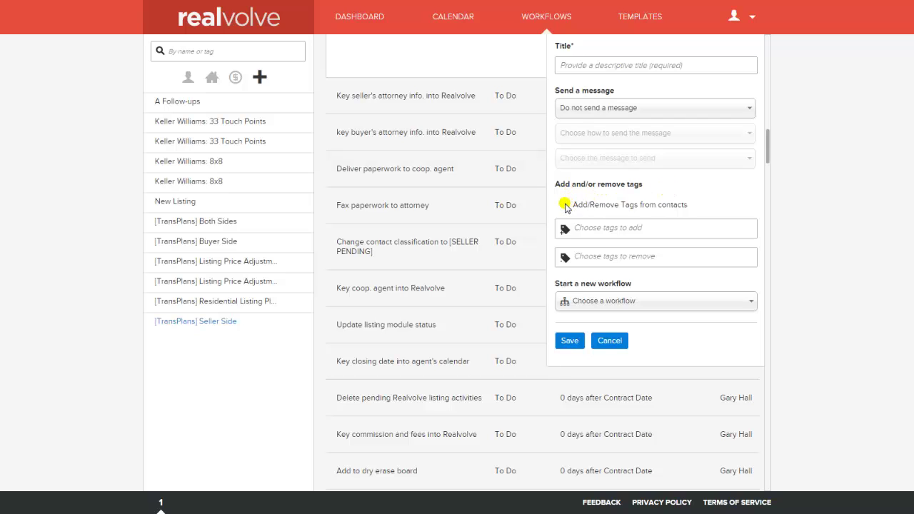
Step: Enable Add/Remove Tags from contacts, leaving the tags-to-add and tags-to-remove fields empty
left_click(565, 206)
left_click(584, 228)
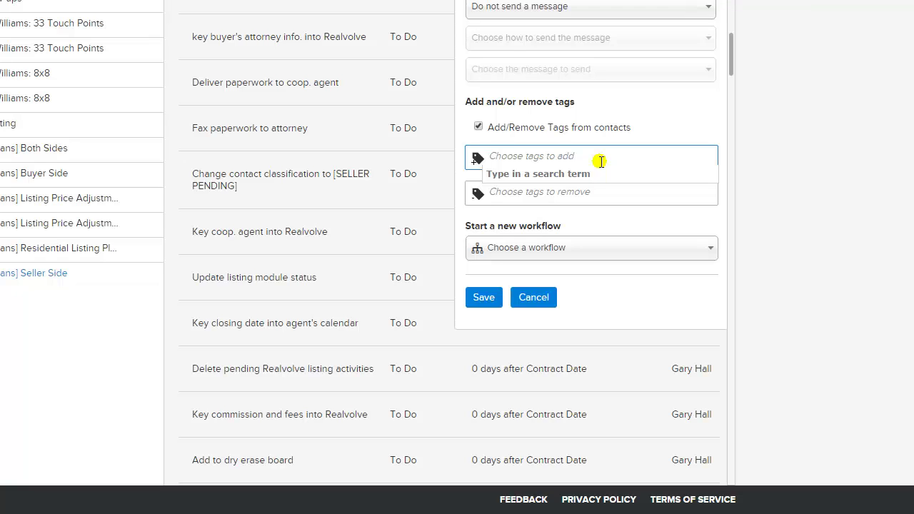
left_click(536, 193)
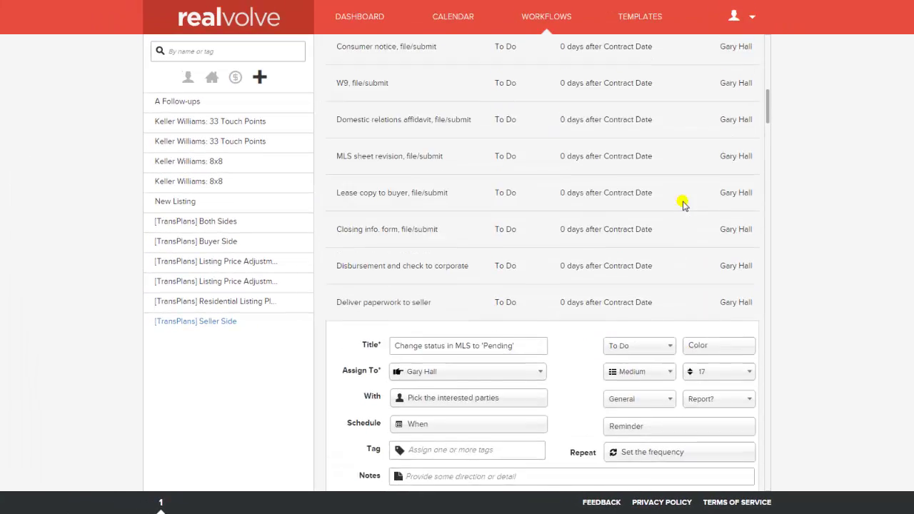
scroll(683, 200, "down", 5)
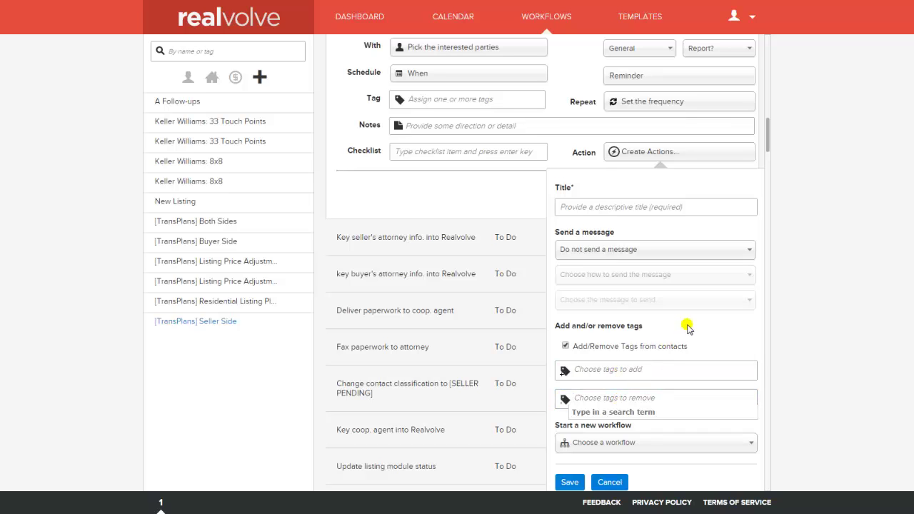
scroll(767, 145, "down", 4)
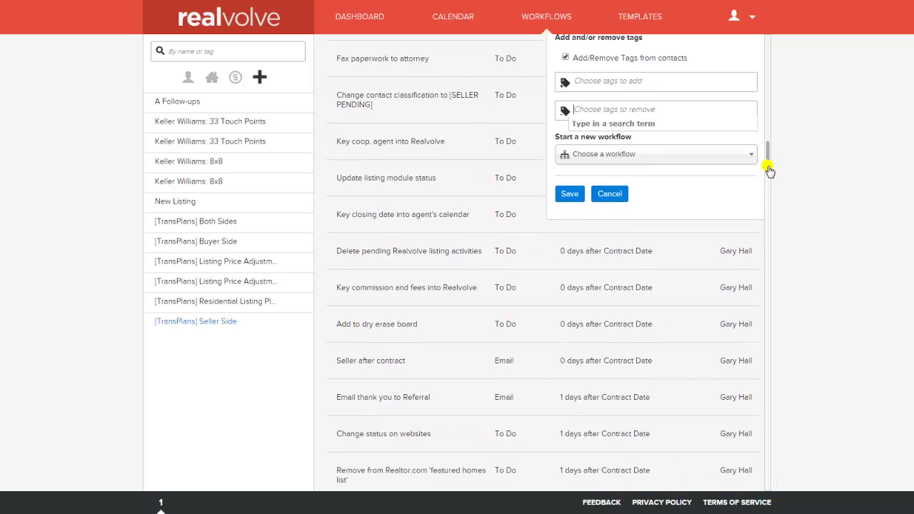
scroll(769, 169, "up", 1)
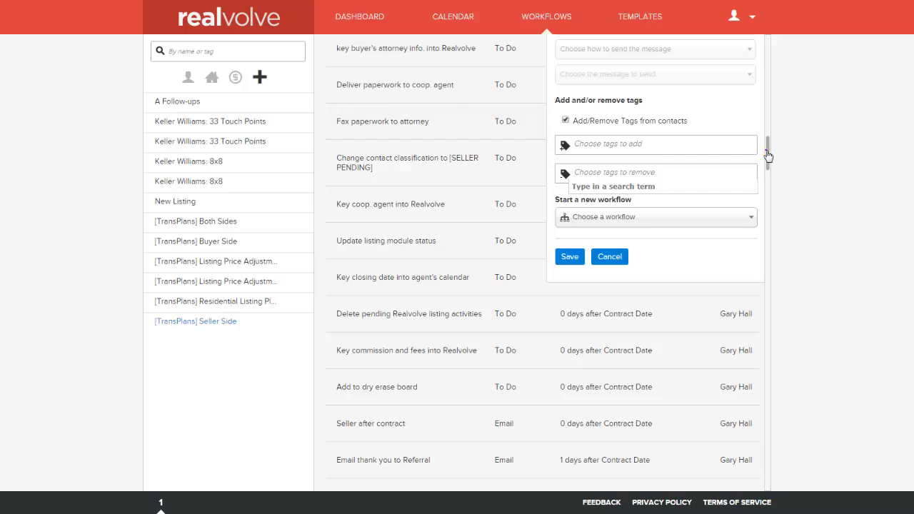
left_click_drag(767, 154, 767, 123)
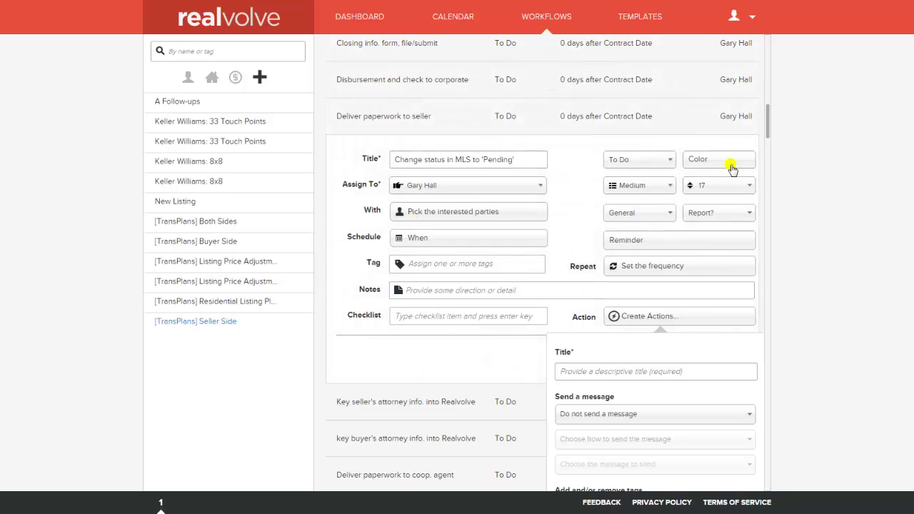
left_click_drag(769, 122, 770, 141)
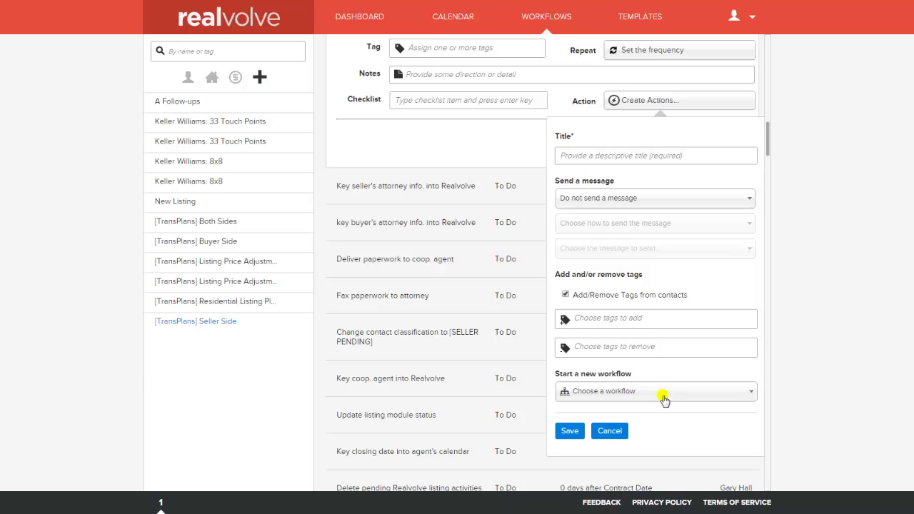
left_click(663, 396)
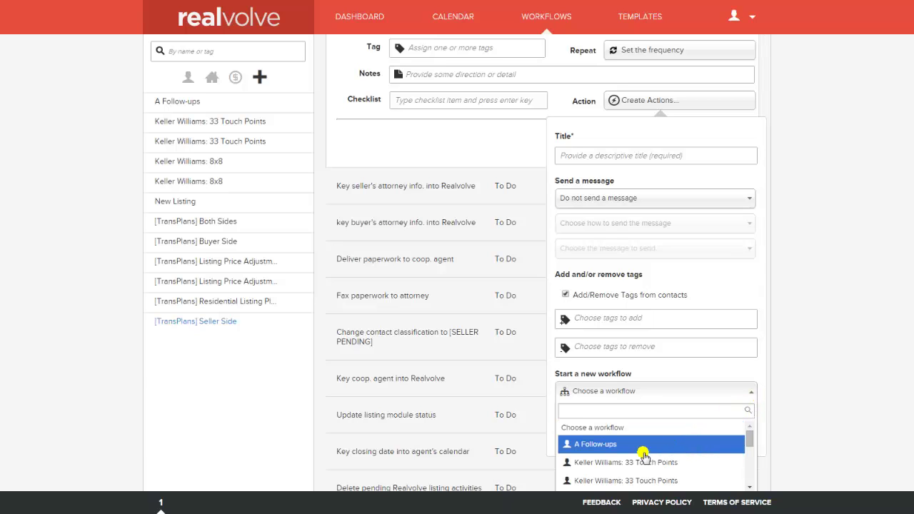
left_click(652, 363)
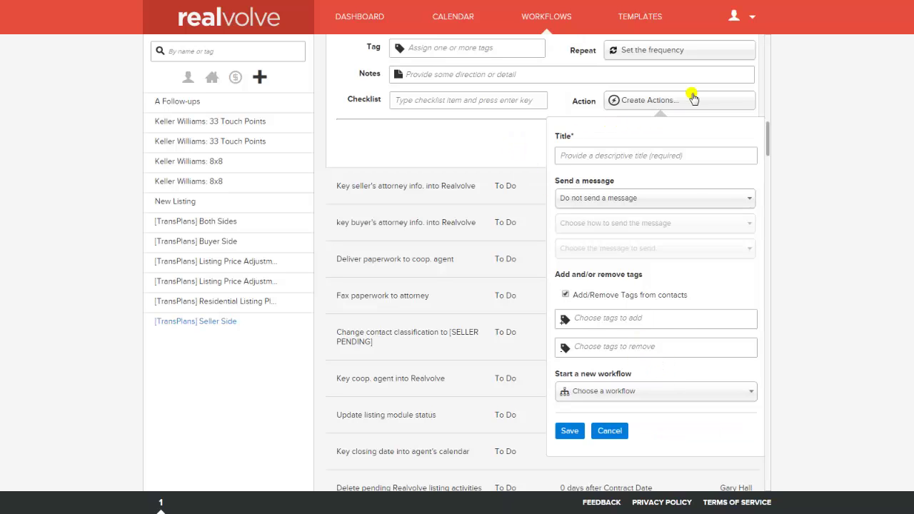
left_click(493, 99)
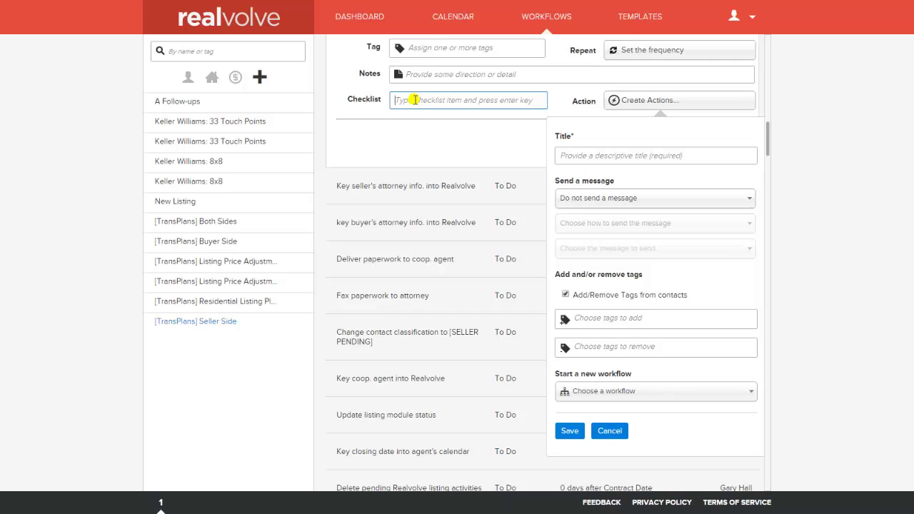
Step: Enter AOS, Seller Disclosure and BFI as three separate checklist items on the activity
type("AOS")
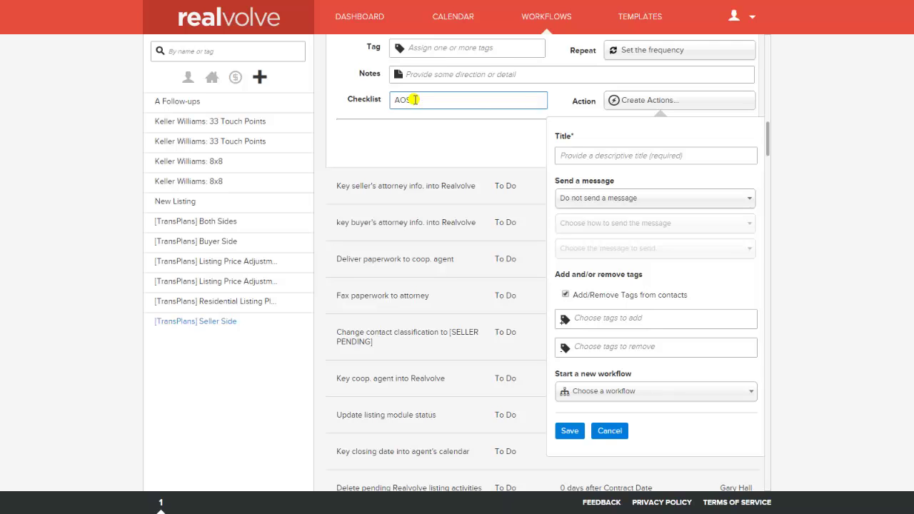
key("Return")
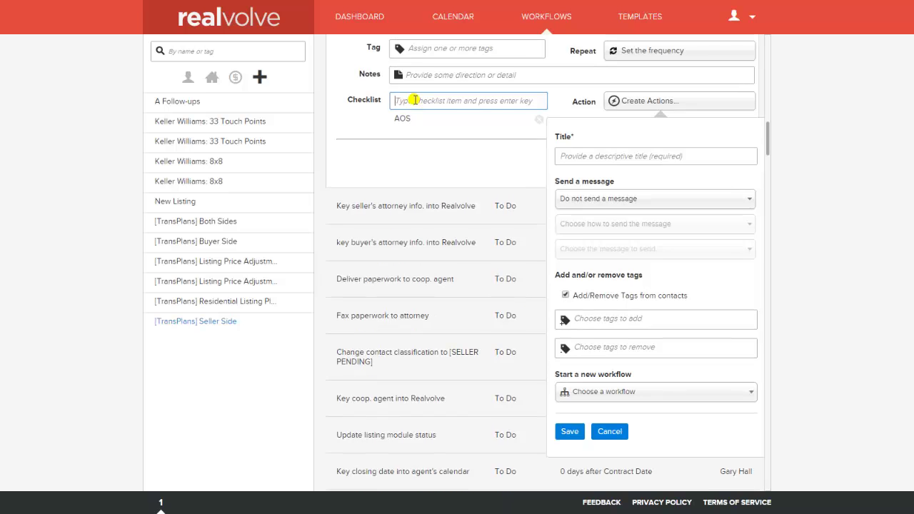
scroll(414, 100, "up", 3)
type("S")
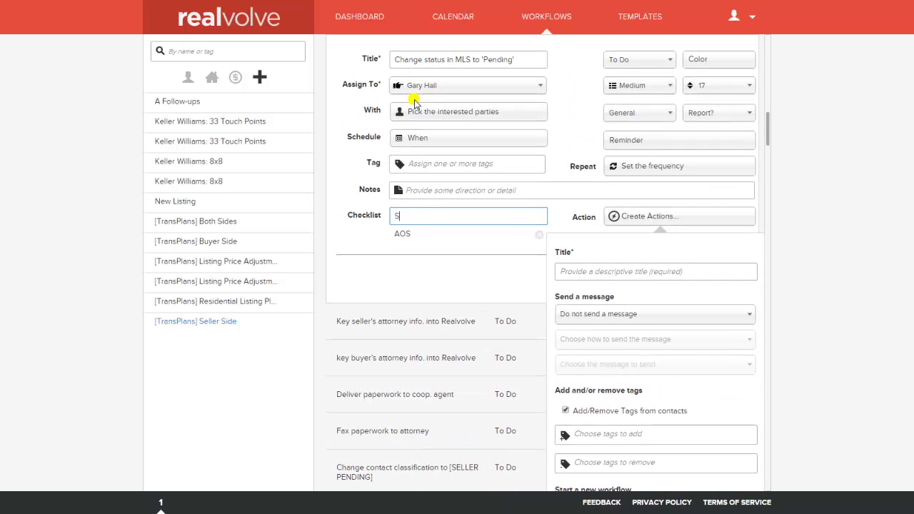
type("eller Disclosure")
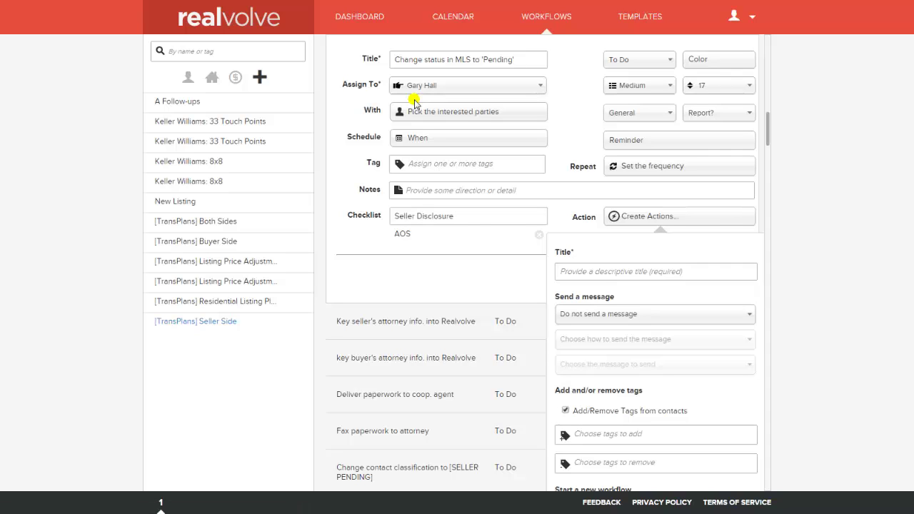
key("Return")
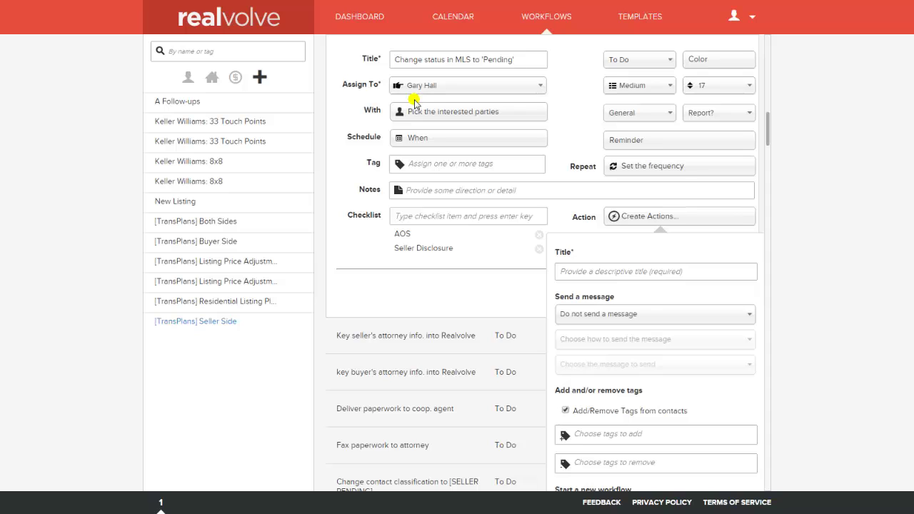
type("Buyer F")
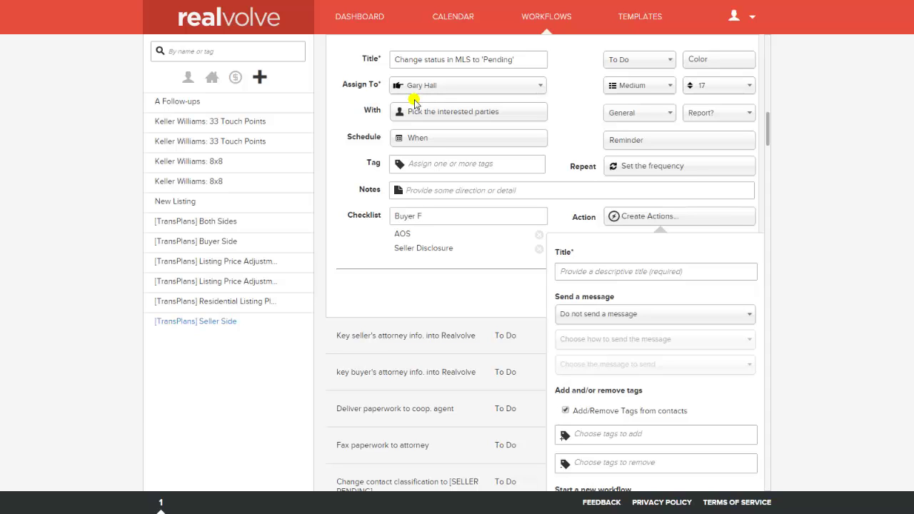
key("BackSpace")
key("BackSpace")
key("BackSpace")
key("BackSpace")
key("BackSpace")
key("BackSpace")
type("FI")
key("Return")
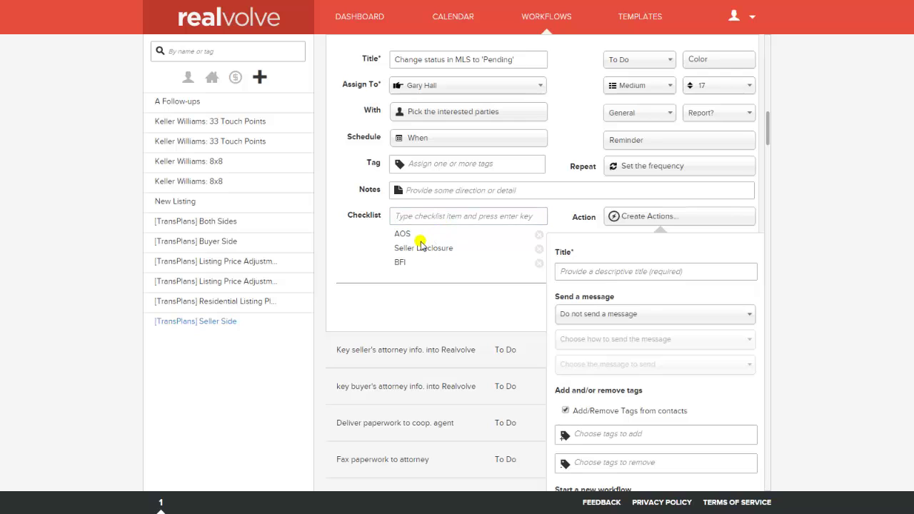
Step: Finish the checklist entry and scroll down to the activity's actions area
left_click(565, 193)
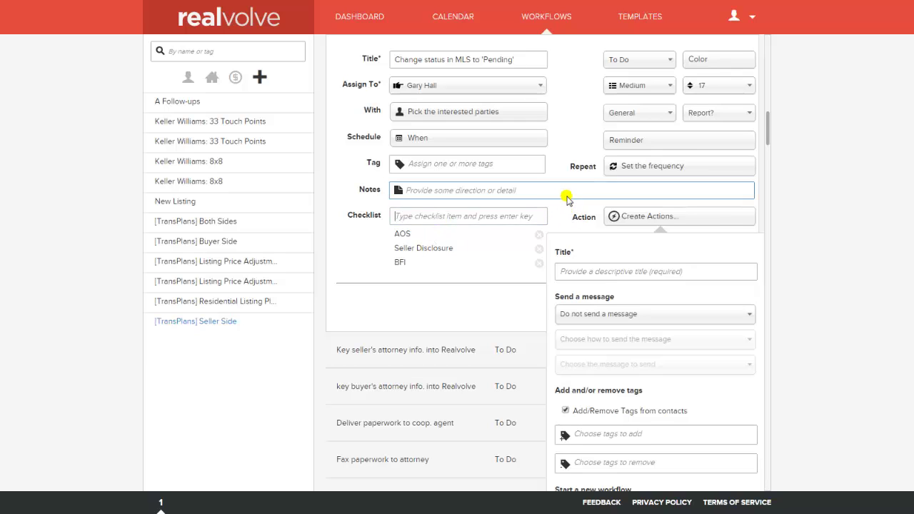
scroll(566, 198, "down", 5)
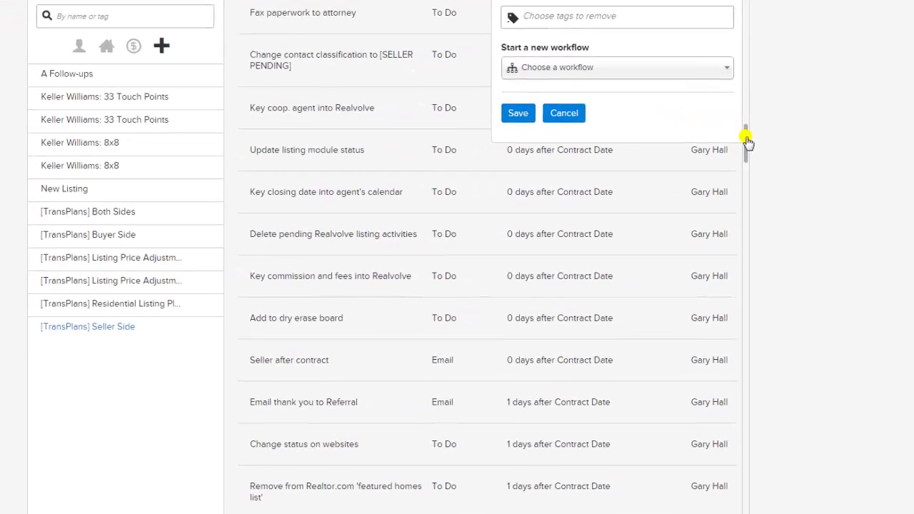
left_click_drag(746, 142, 724, 89)
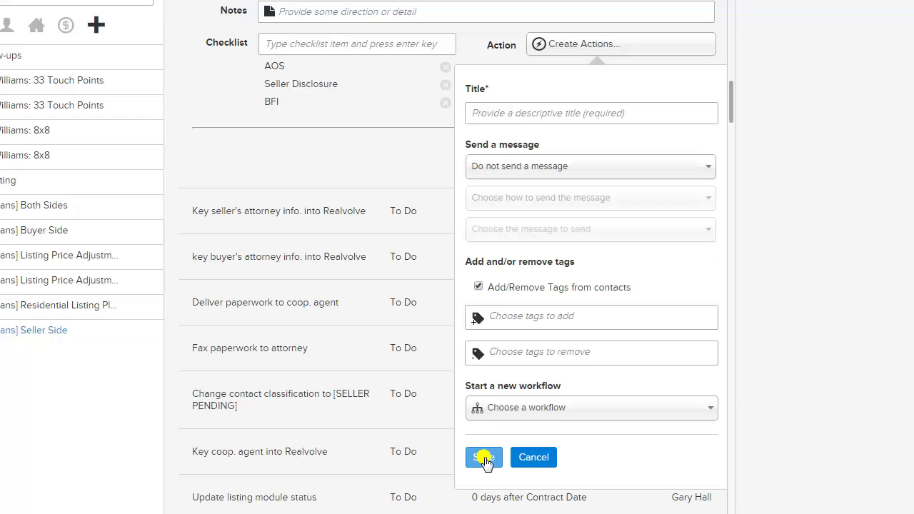
Step: Save a new action titled 'Title' on the Pending activity, then start another action
left_click(498, 112)
left_click(498, 112)
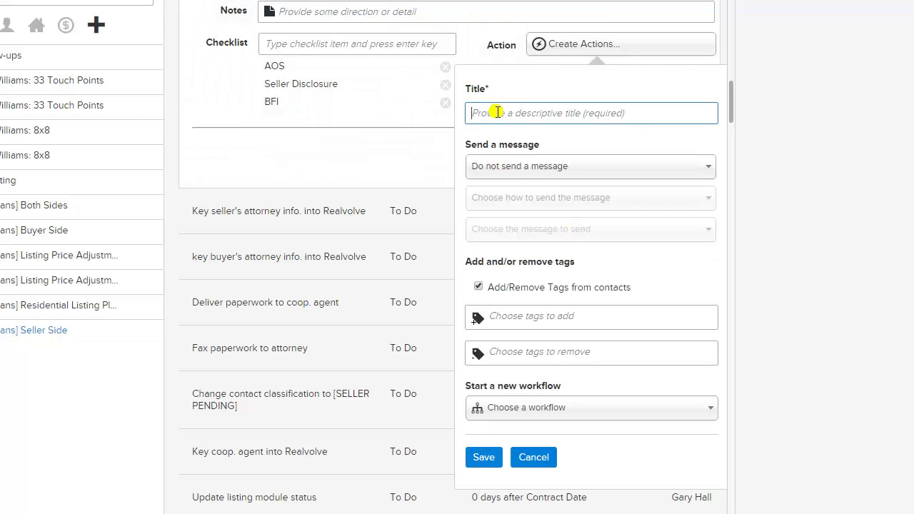
type("F")
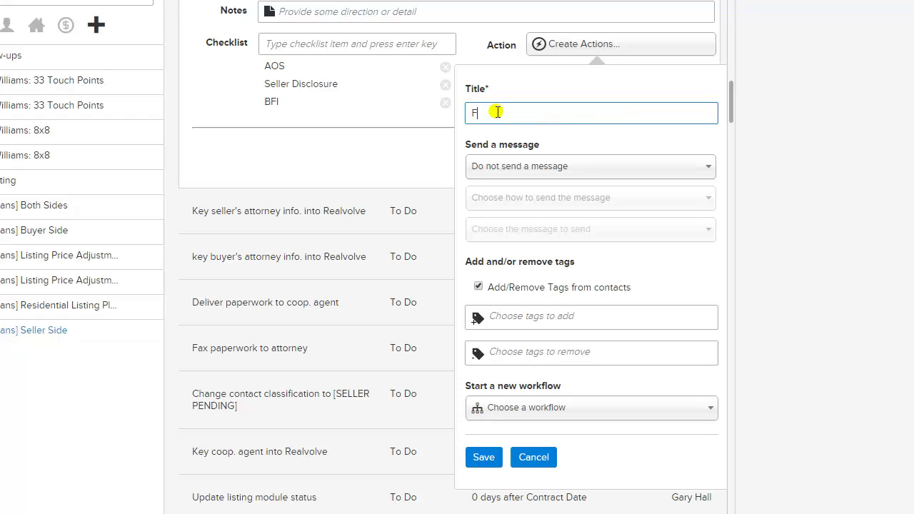
key("BackSpace")
type("Title")
left_click(484, 458)
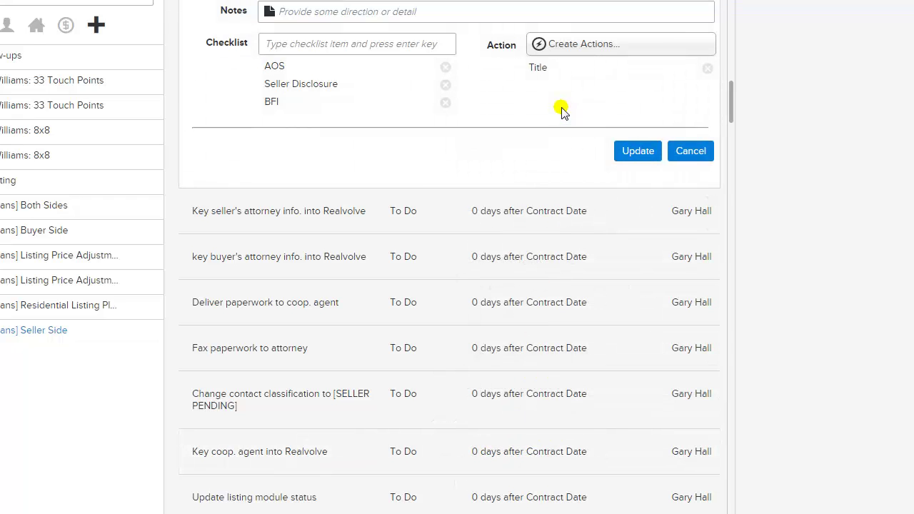
left_click(548, 47)
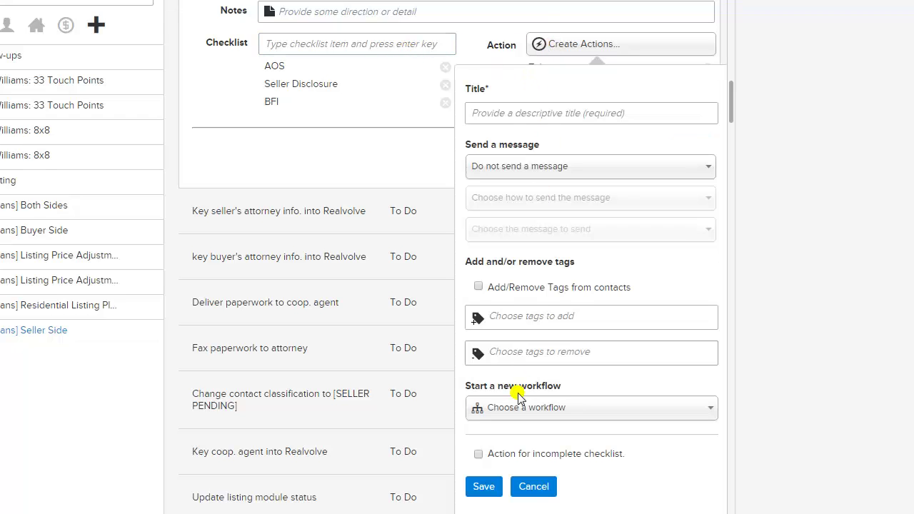
Step: Turn on 'Action for incomplete checklist' and select its Reschedule in days value of 0
left_click(478, 455)
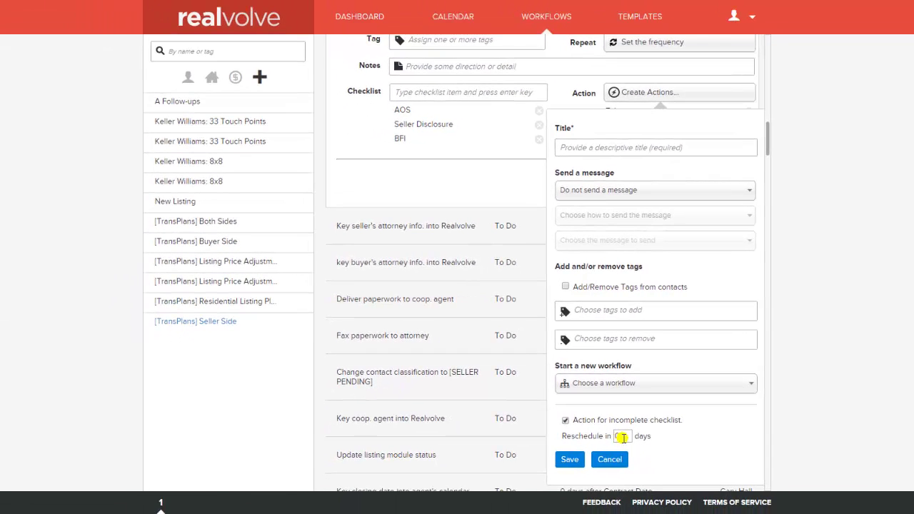
double_click(622, 436)
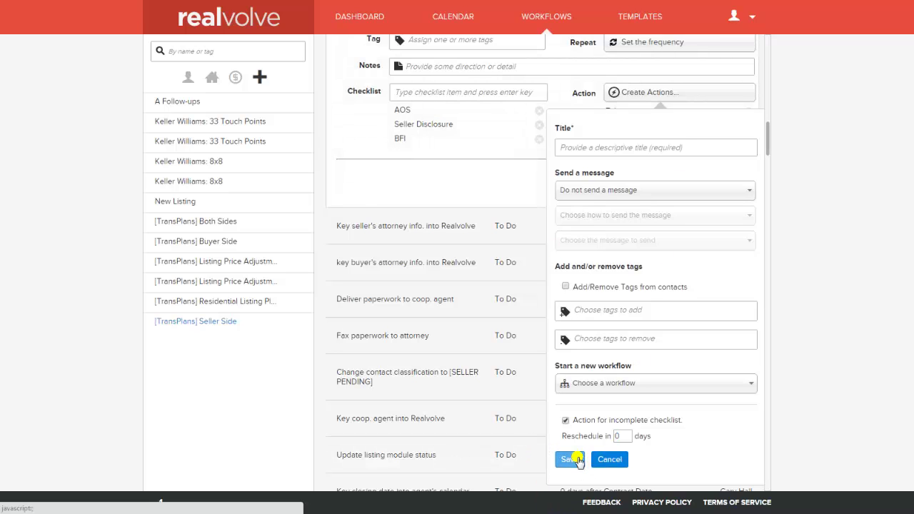
Step: Cancel the untitled action after the missing-title warning and return to the top of the Workflow Editor
left_click(577, 461)
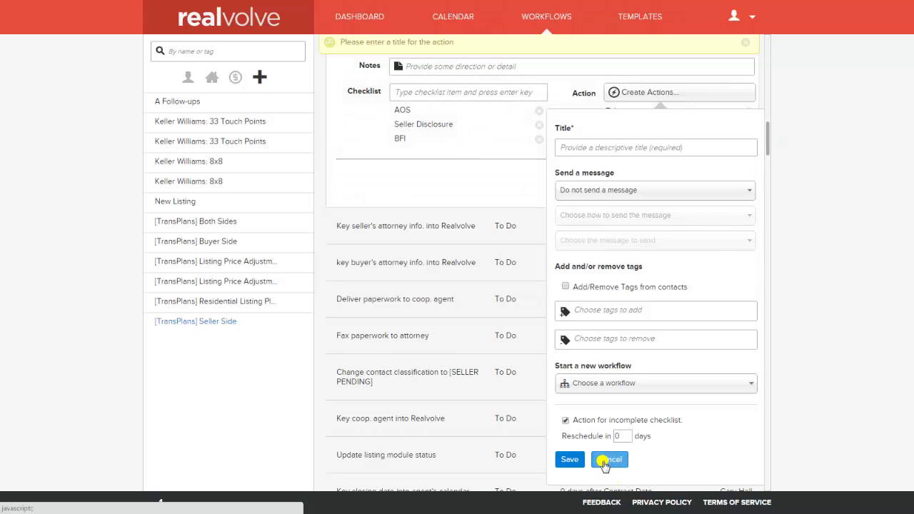
left_click(606, 461)
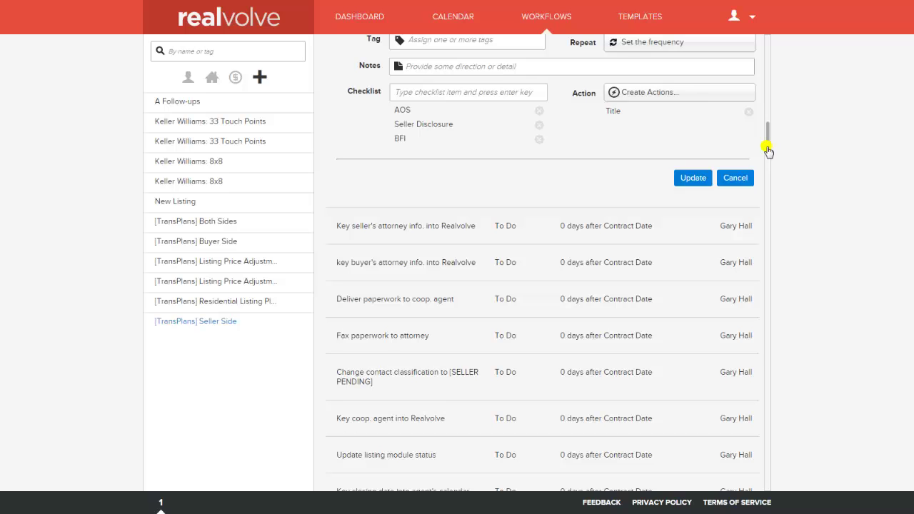
mouse_move(645, 224)
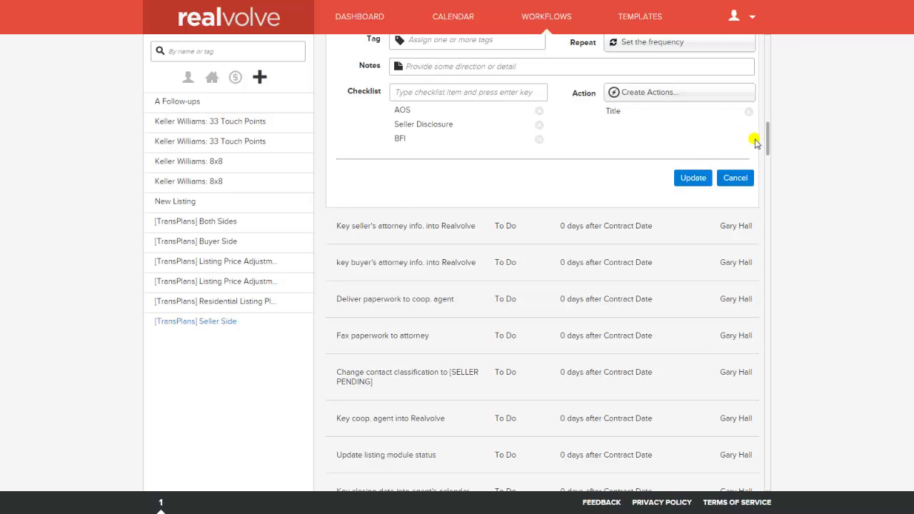
left_click_drag(769, 149, 769, 42)
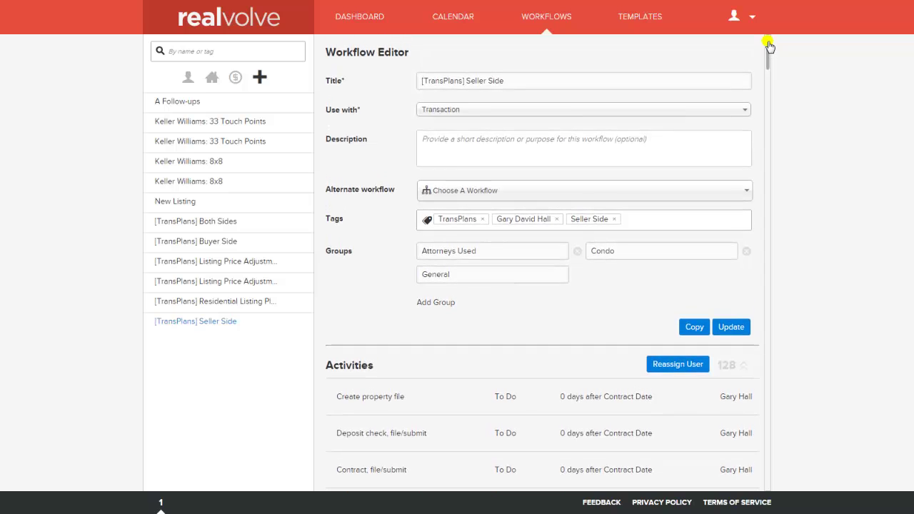